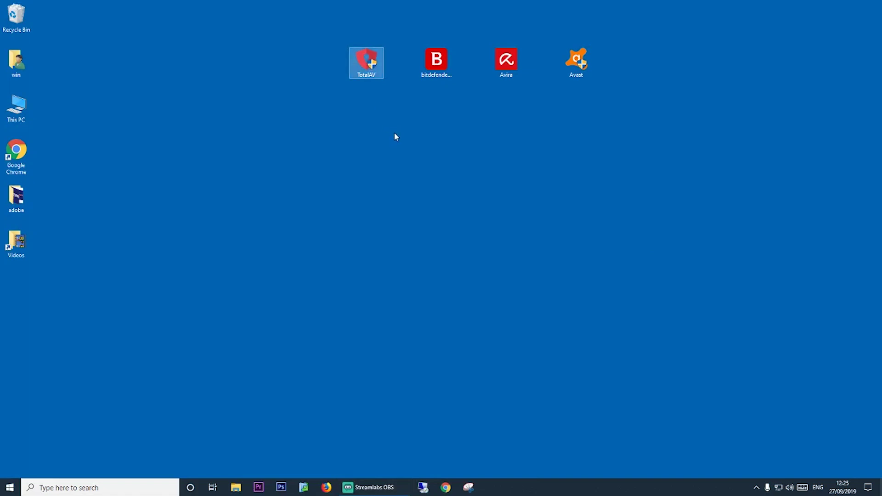
pyautogui.click(434, 69)
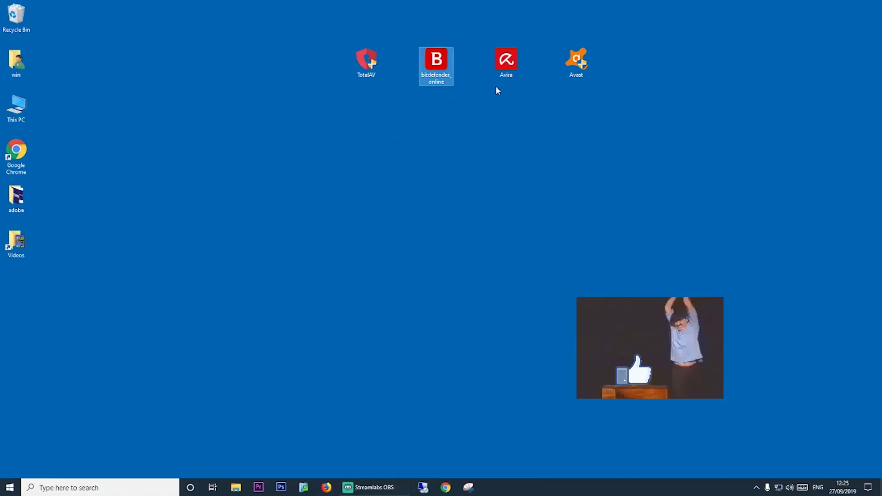
pyautogui.click(506, 63)
pyautogui.click(577, 70)
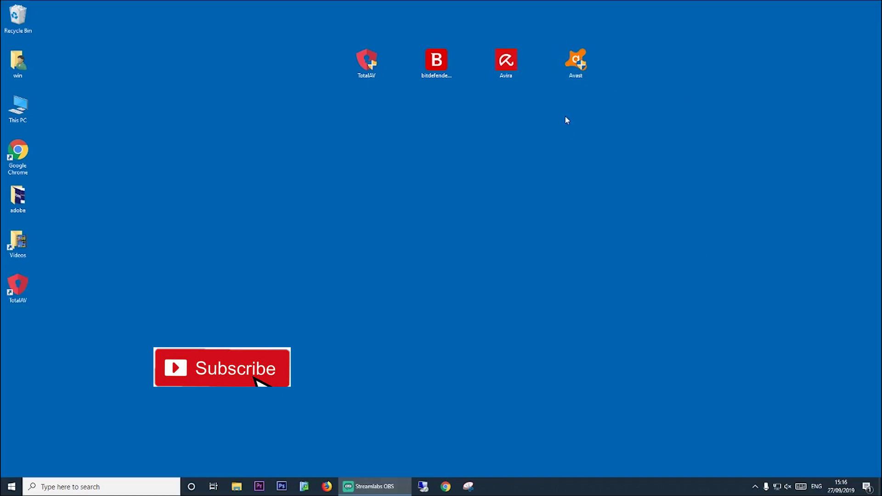
# Launch the Avast installer from the desktop and switch its setup language to English.
pyautogui.doubleClick(576, 61)
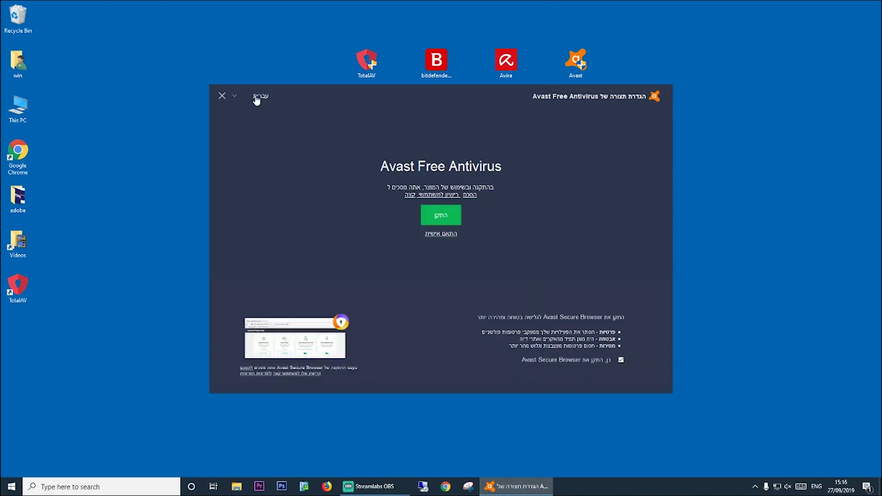
pyautogui.click(255, 98)
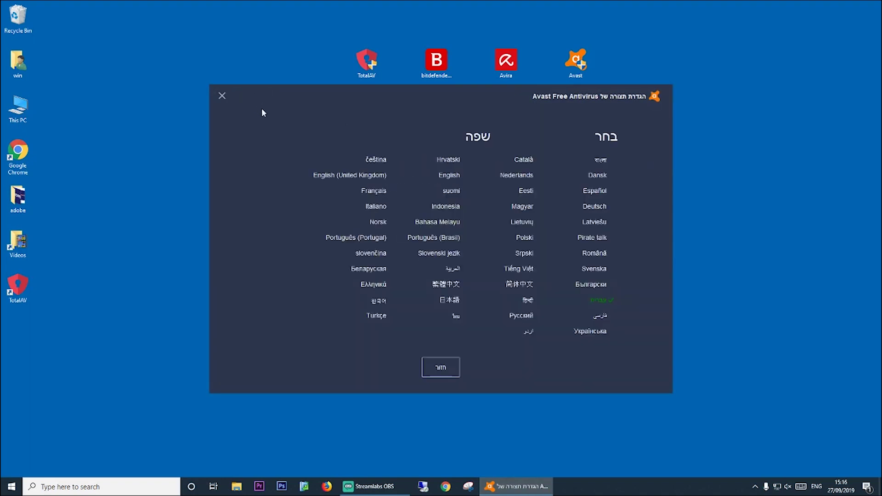
pyautogui.click(449, 175)
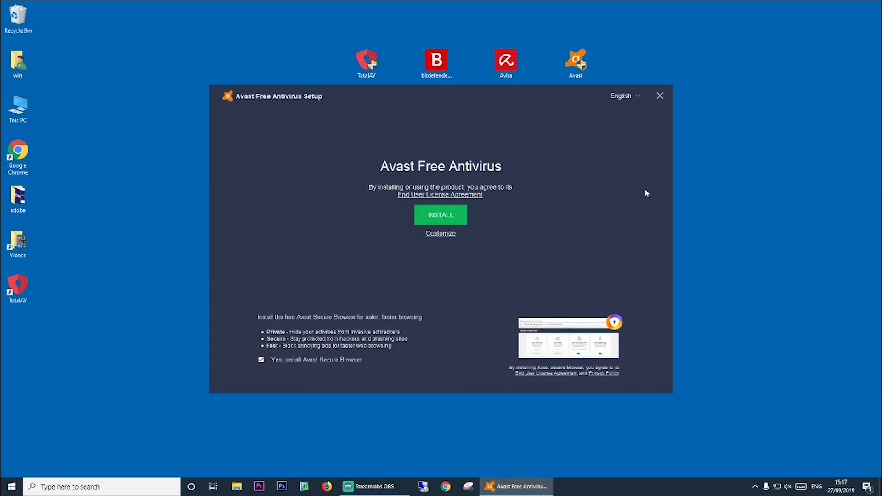
# Install Avast Free Antivirus without Avast Secure Browser and decline sharing data.
pyautogui.click(260, 361)
pyautogui.click(441, 221)
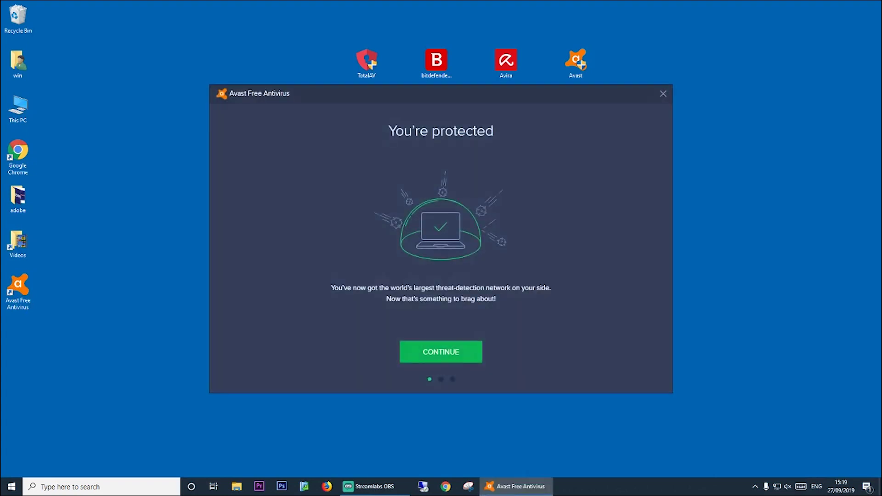
pyautogui.click(463, 358)
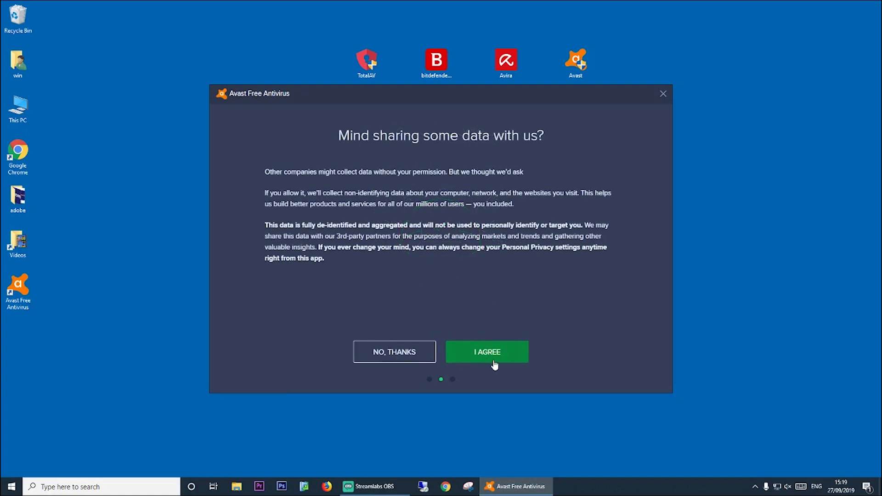
pyautogui.click(402, 356)
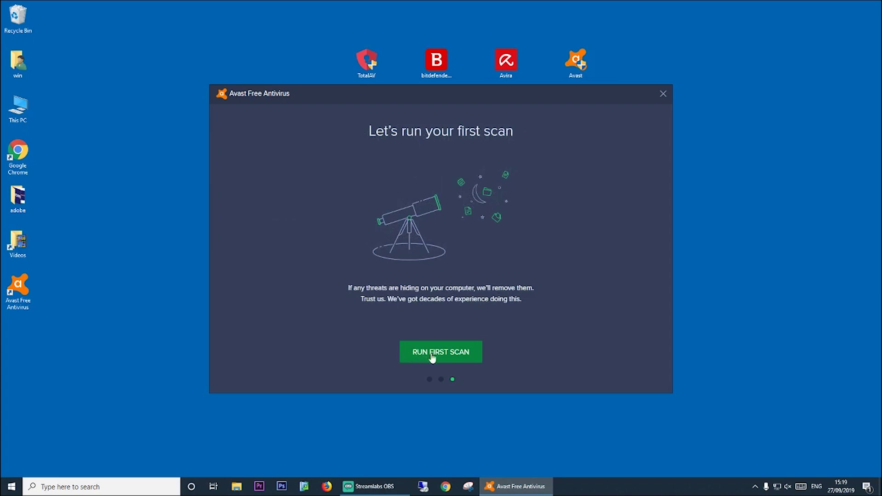
# Start Avast's first scan, then stop it and continue to the main status screen.
pyautogui.click(466, 361)
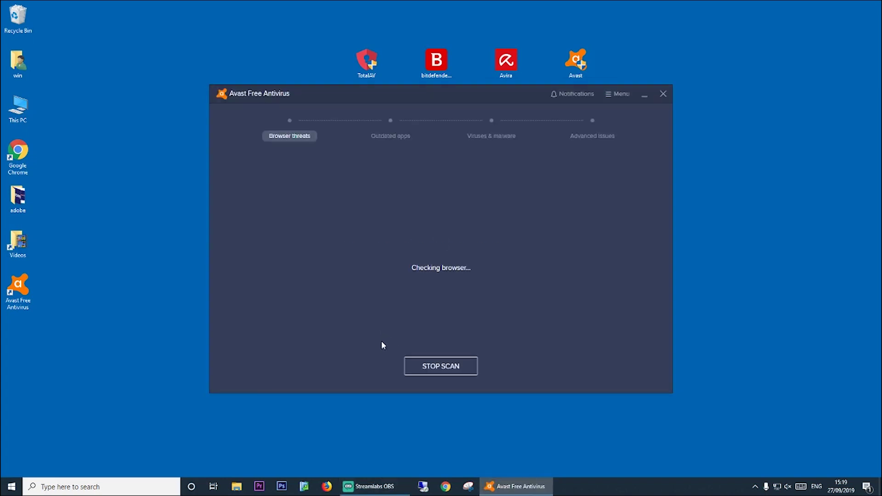
pyautogui.click(440, 366)
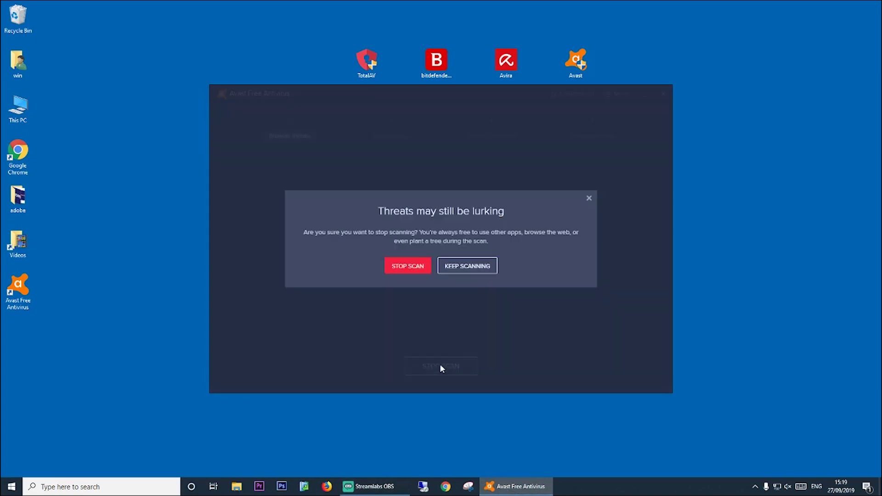
pyautogui.click(397, 269)
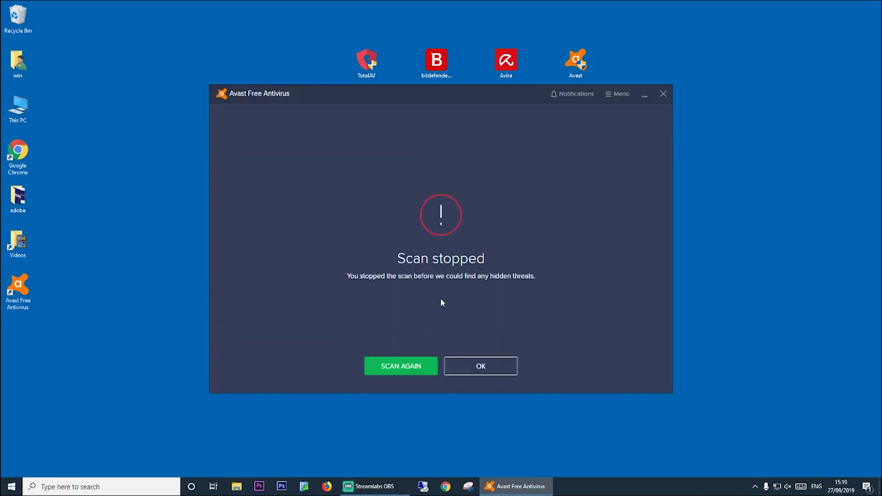
pyautogui.click(494, 366)
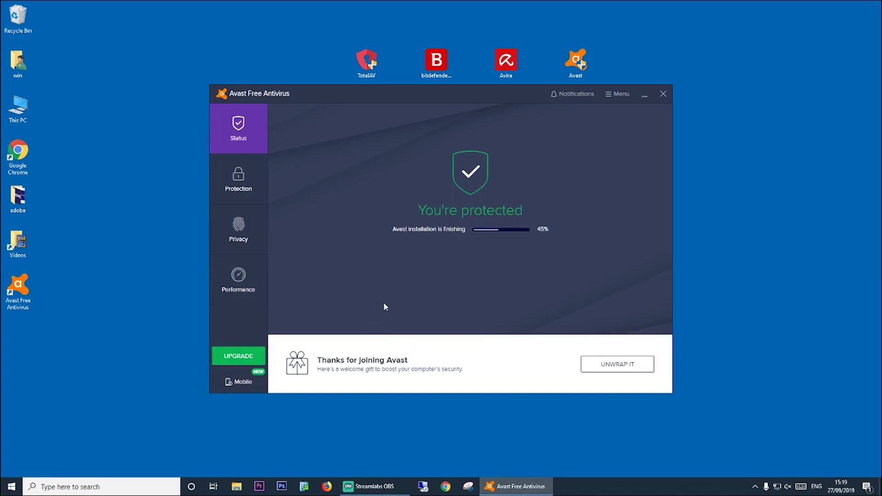
# Look through the tools offered in Avast's Protection, Privacy and Performance sections.
pyautogui.click(238, 186)
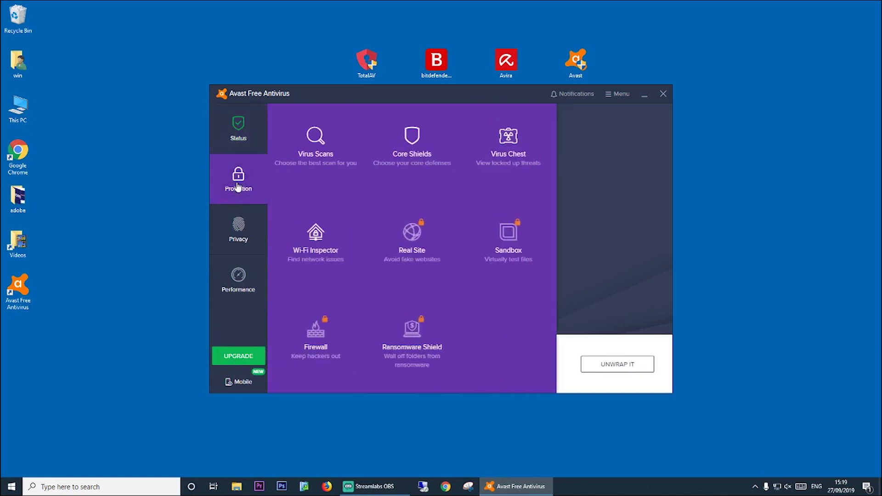
pyautogui.click(238, 186)
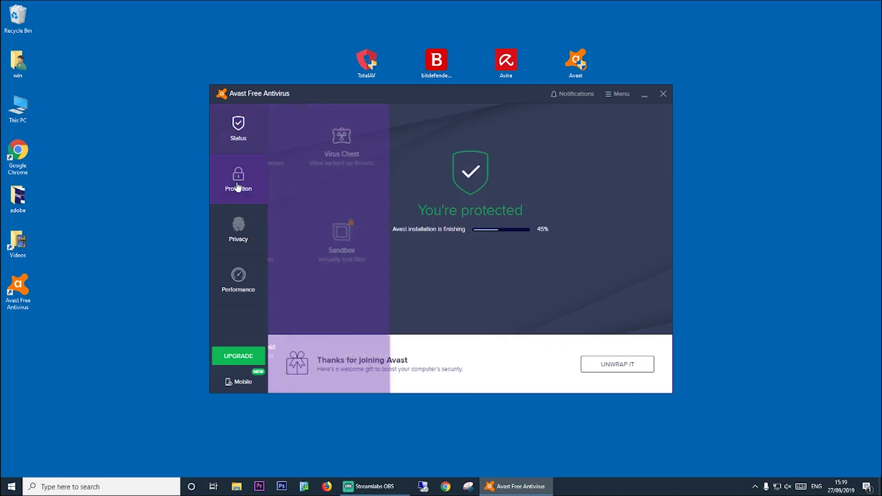
pyautogui.click(238, 223)
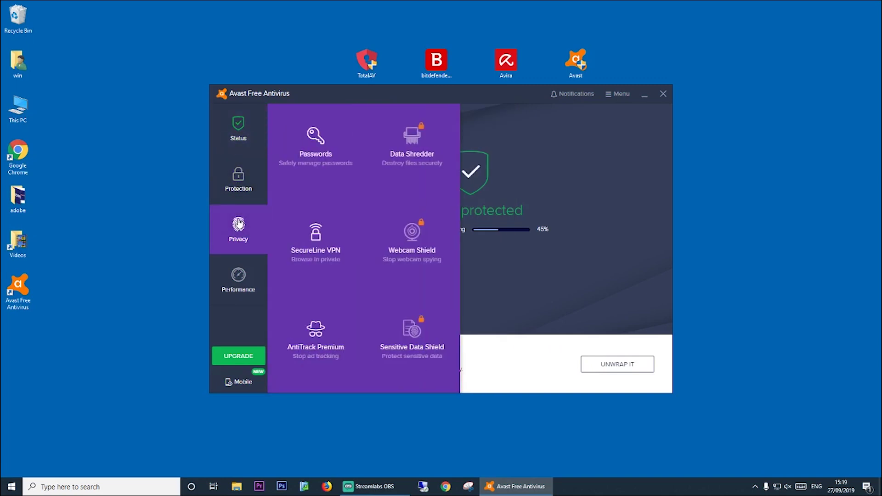
pyautogui.click(238, 223)
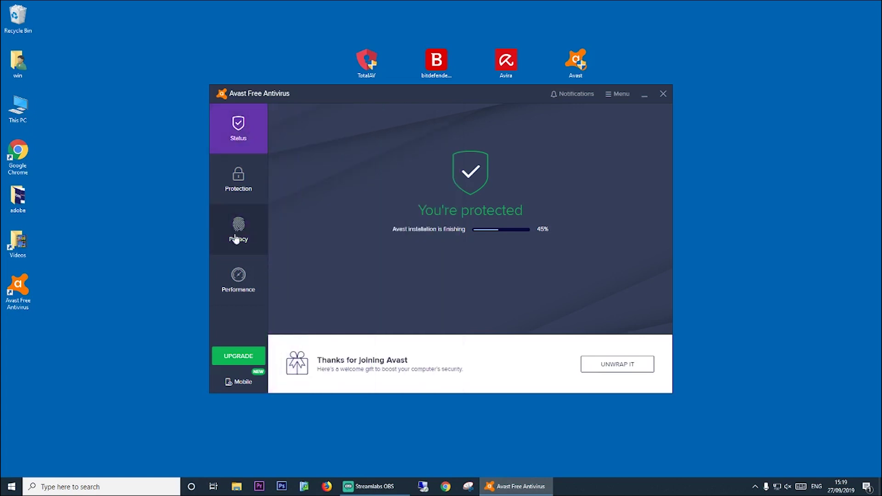
pyautogui.click(238, 275)
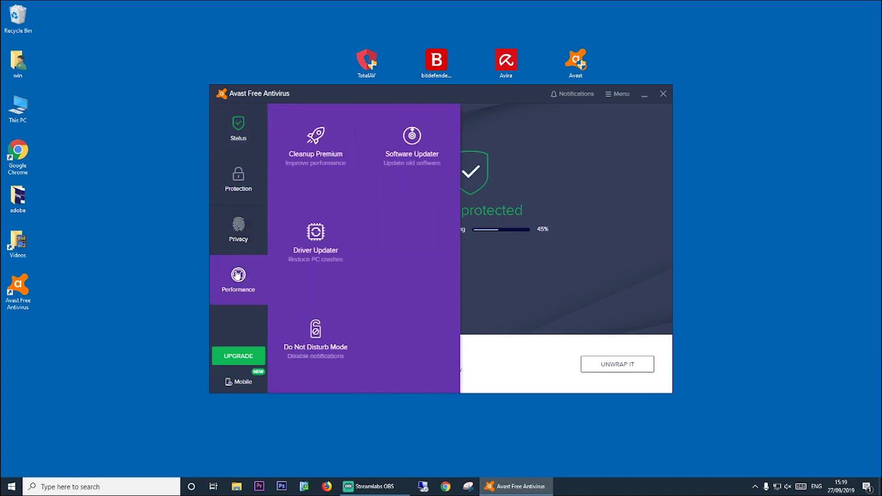
pyautogui.click(237, 275)
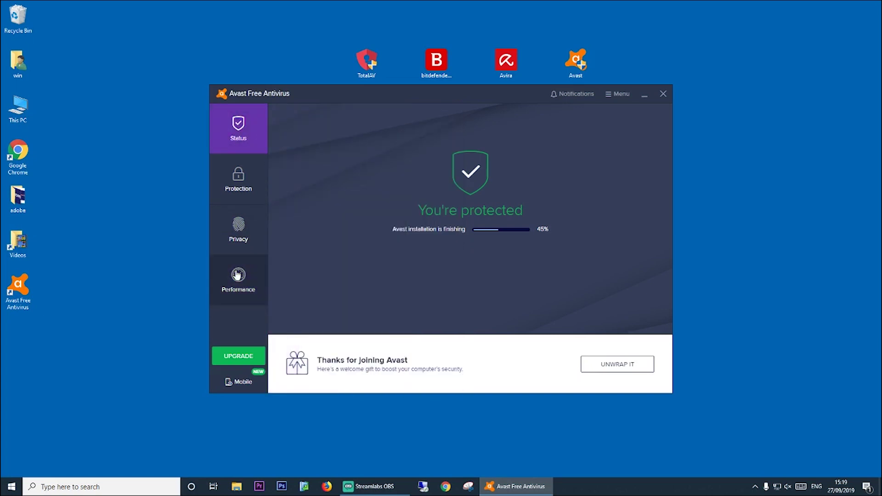
# View Avast's About information with its program and virus definition versions, then close it.
pyautogui.click(595, 97)
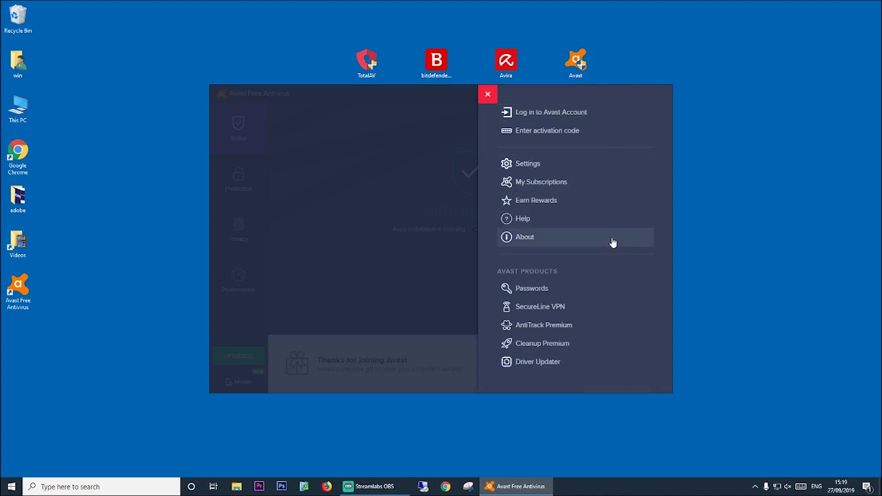
pyautogui.click(588, 244)
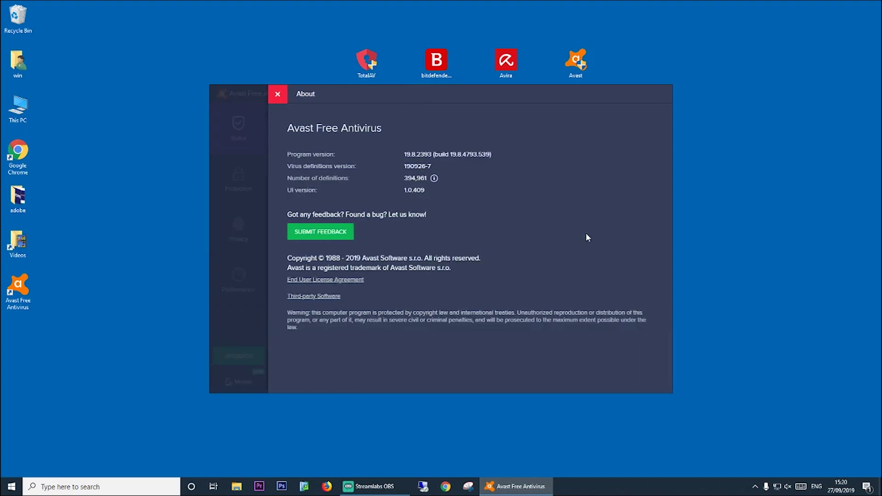
pyautogui.click(278, 95)
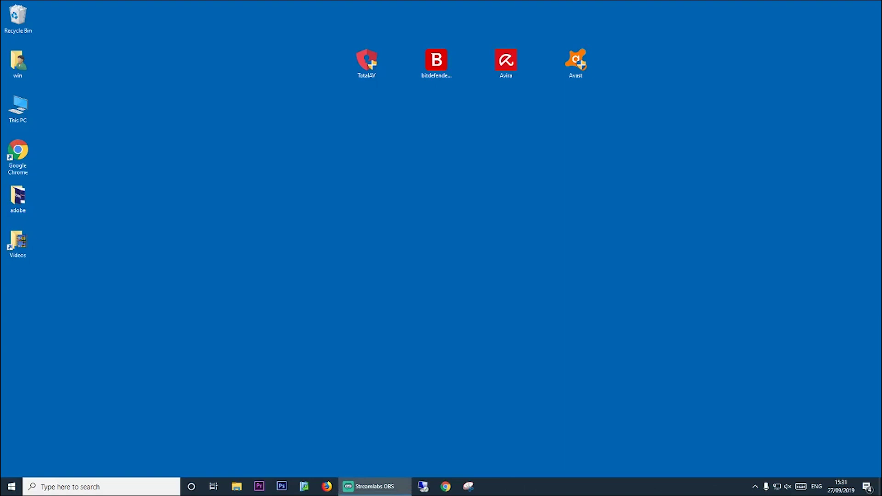
# Launch the bitdefender_online installer from the desktop and check the hidden notification area icons.
pyautogui.click(436, 59)
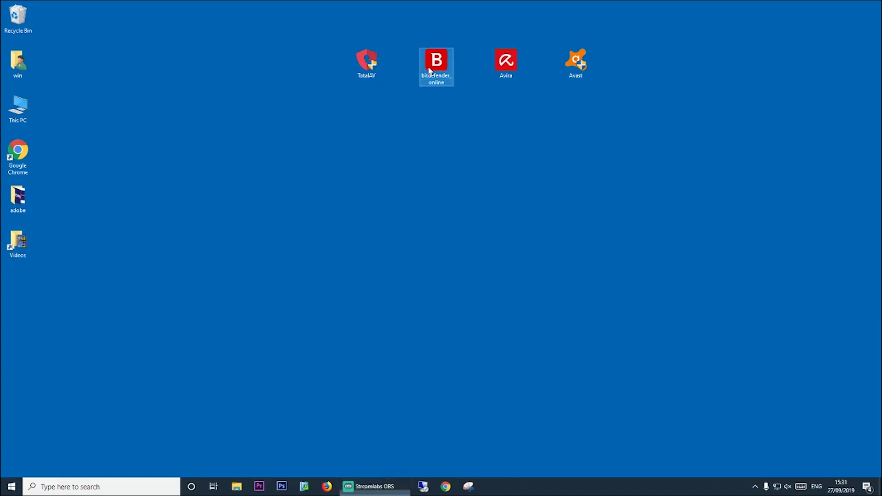
pyautogui.doubleClick(436, 59)
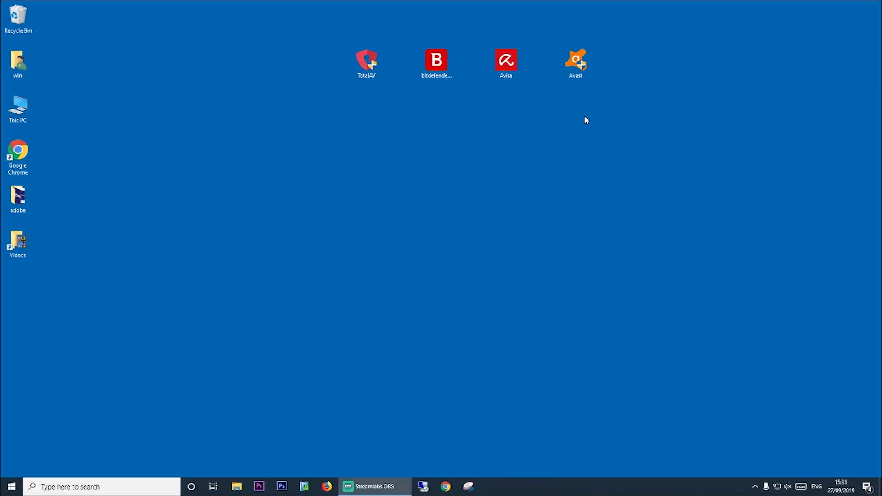
pyautogui.click(755, 486)
pyautogui.click(464, 303)
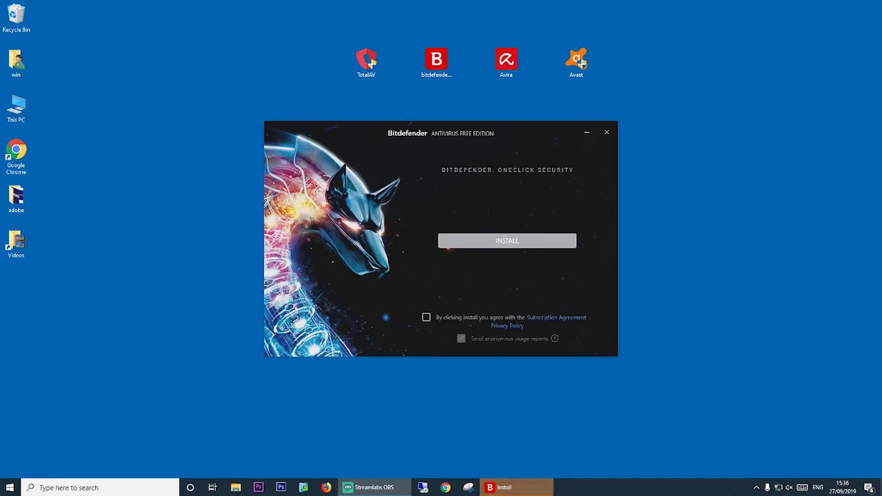
# Accept the Subscription Agreement, opt out of anonymous usage reports and install Bitdefender Antivirus Free Edition.
pyautogui.click(426, 317)
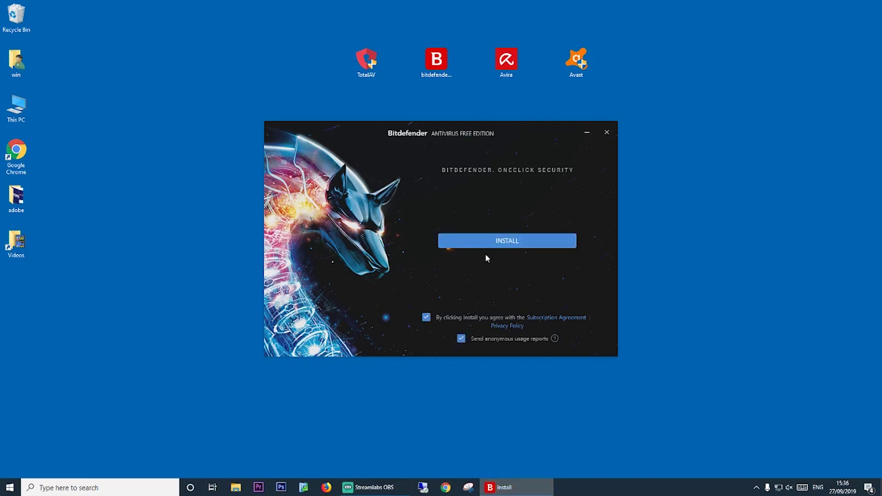
pyautogui.click(460, 340)
pyautogui.click(526, 241)
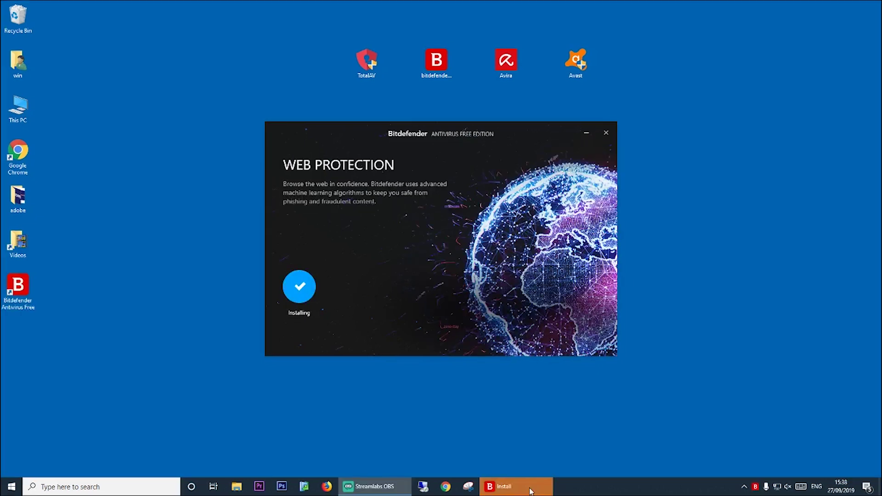
# Open Bitdefender's main window from the notification area and move it around to compare it with the installer window.
pyautogui.moveTo(529, 478)
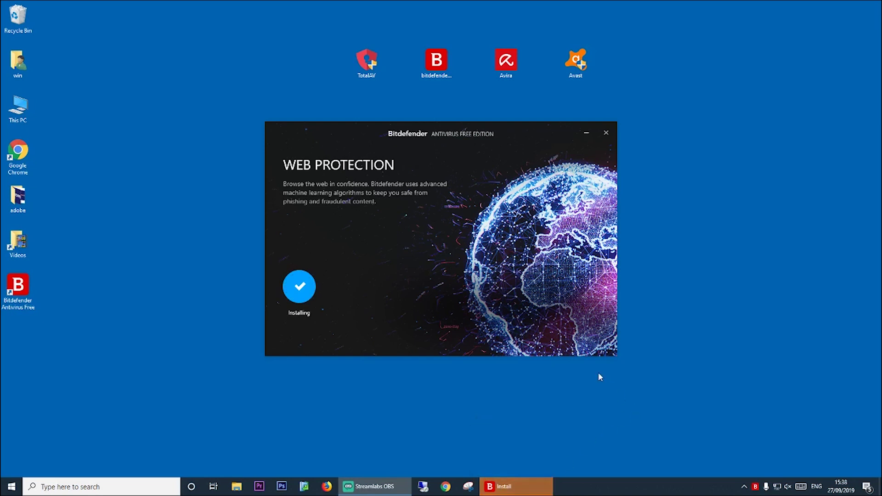
pyautogui.rightClick(754, 489)
pyautogui.click(775, 479)
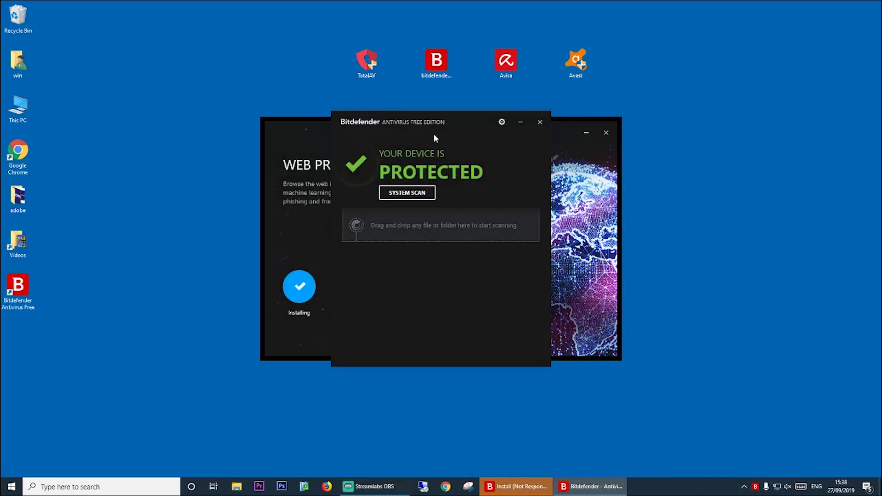
pyautogui.moveTo(435, 122); pyautogui.dragTo(472, 183)
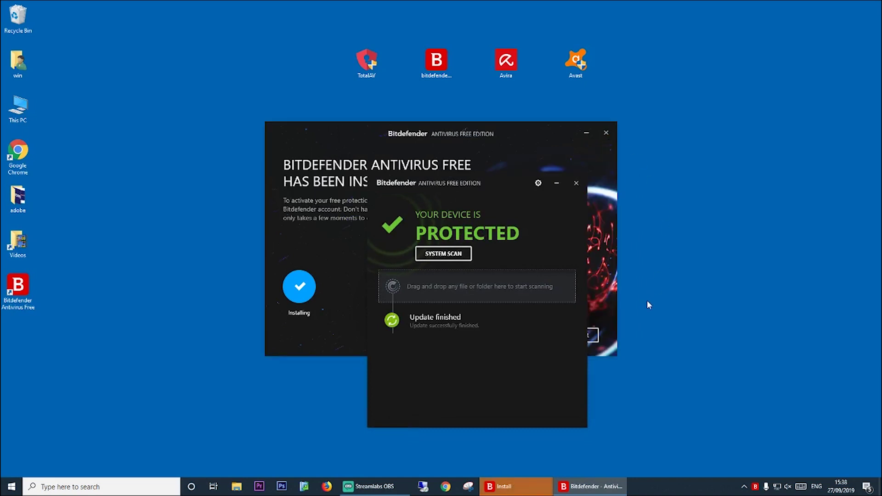
pyautogui.moveTo(470, 189); pyautogui.dragTo(438, 129)
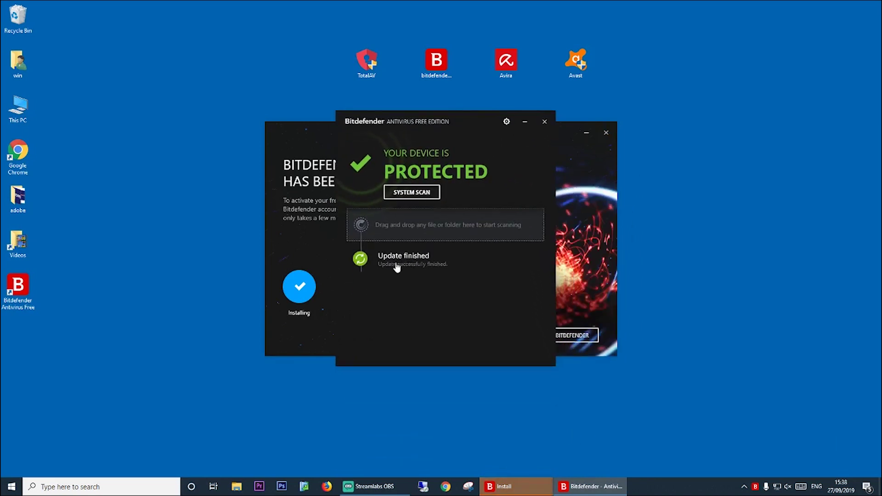
pyautogui.click(518, 490)
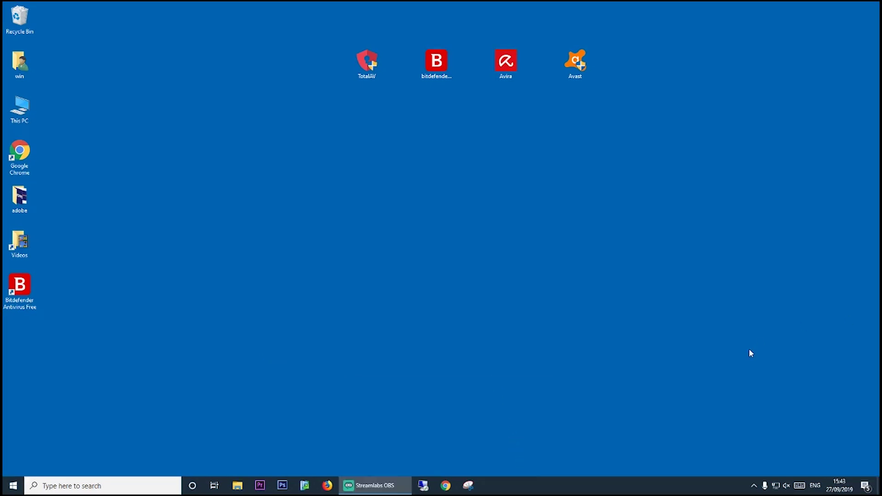
# Reopen Bitdefender's main window from the hidden notification icons and view its Events list.
pyautogui.click(754, 485)
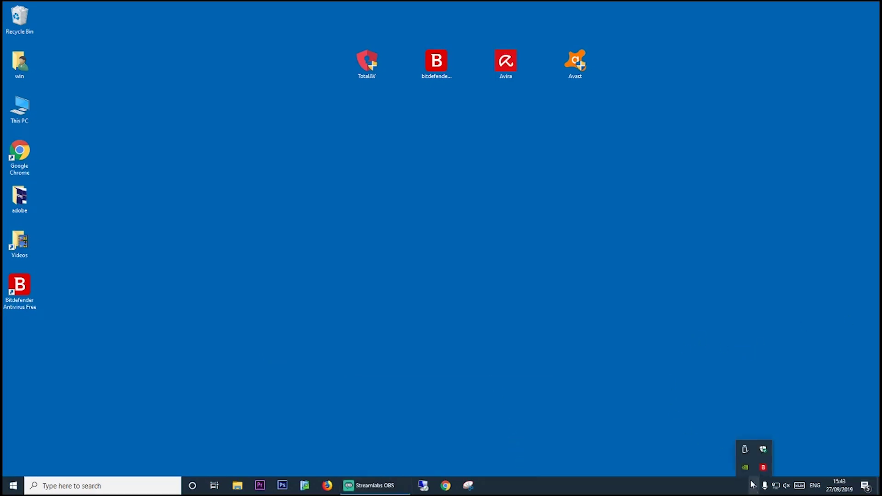
pyautogui.click(762, 469)
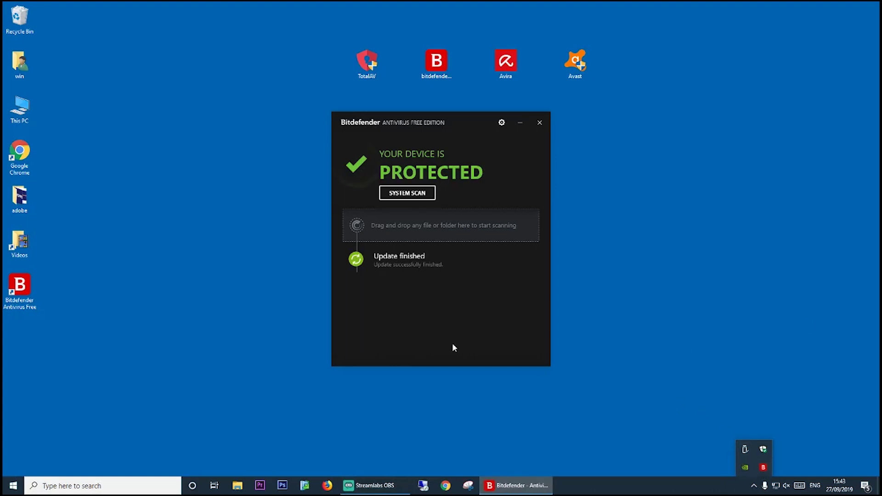
pyautogui.click(502, 123)
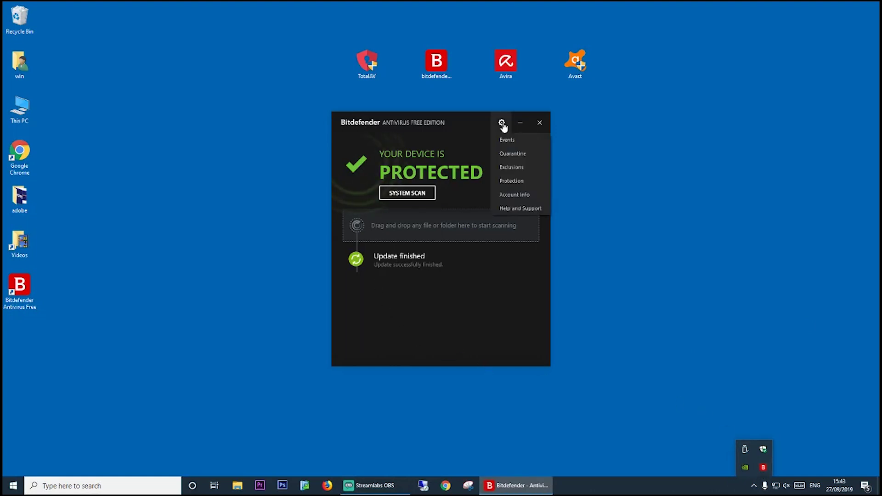
pyautogui.click(538, 144)
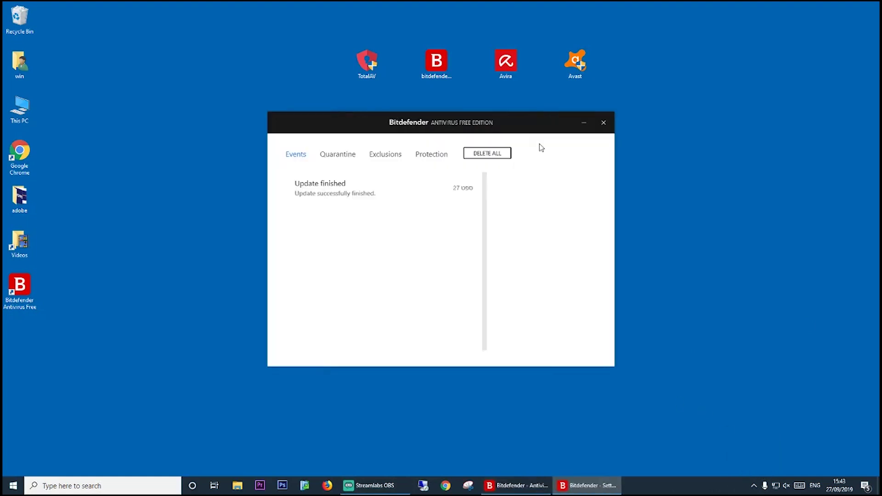
# Review Bitdefender's Quarantine, Exclusions and Protection pages, including the options for adding an exclusion, and close the window.
pyautogui.click(331, 157)
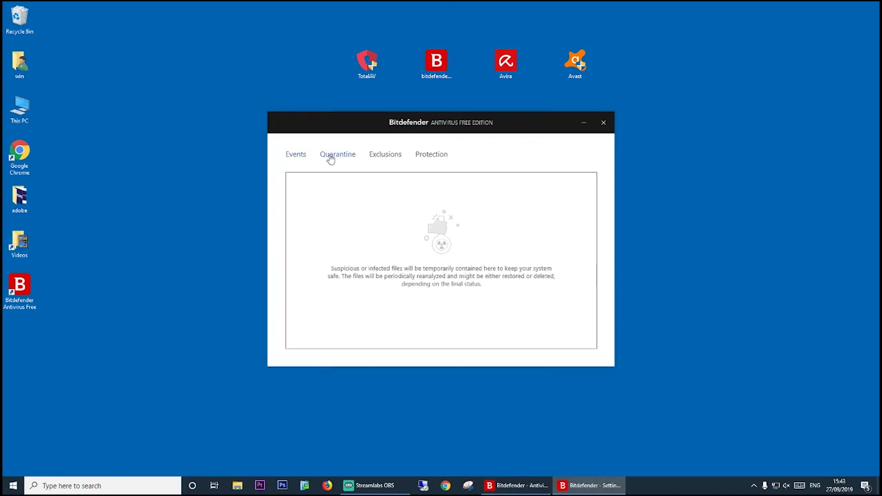
pyautogui.click(384, 156)
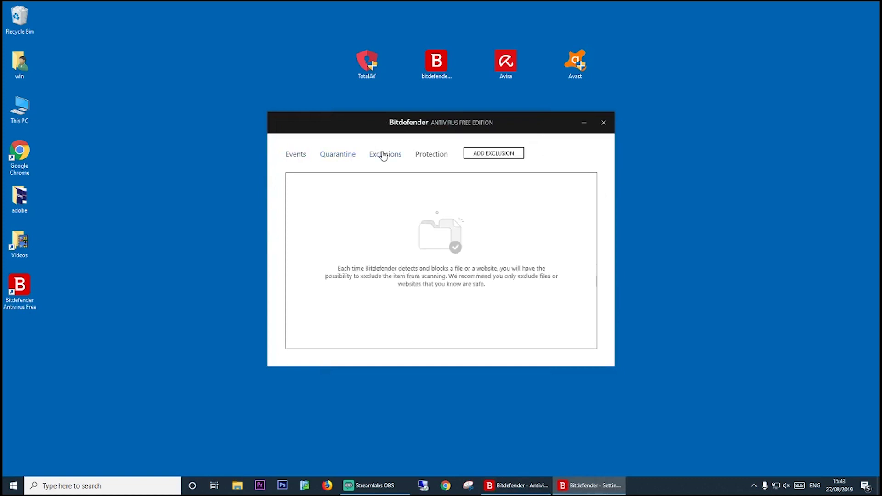
pyautogui.click(496, 153)
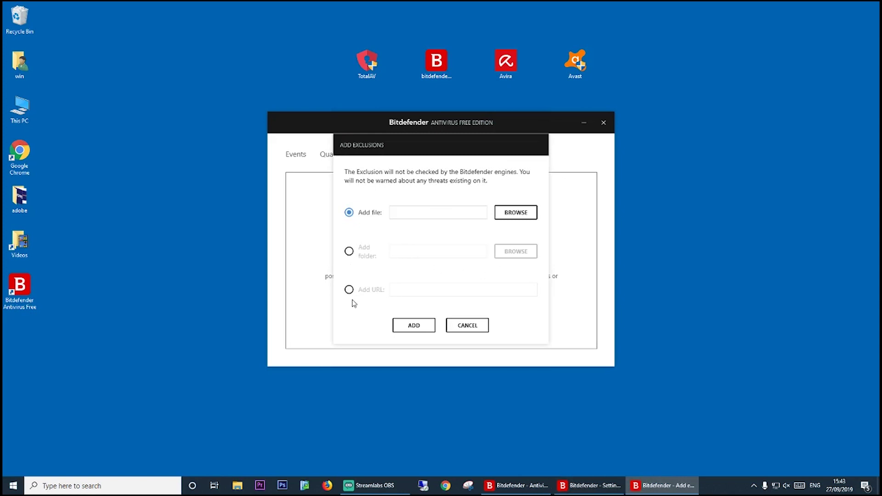
pyautogui.click(473, 329)
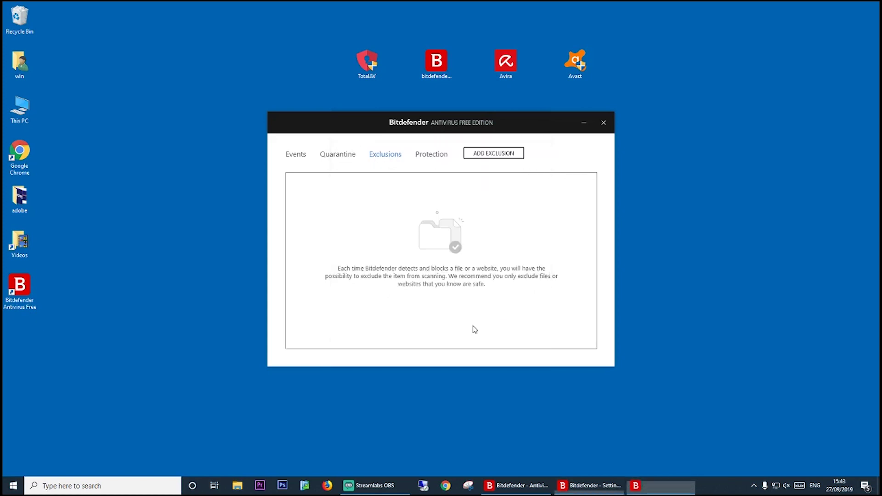
pyautogui.click(430, 160)
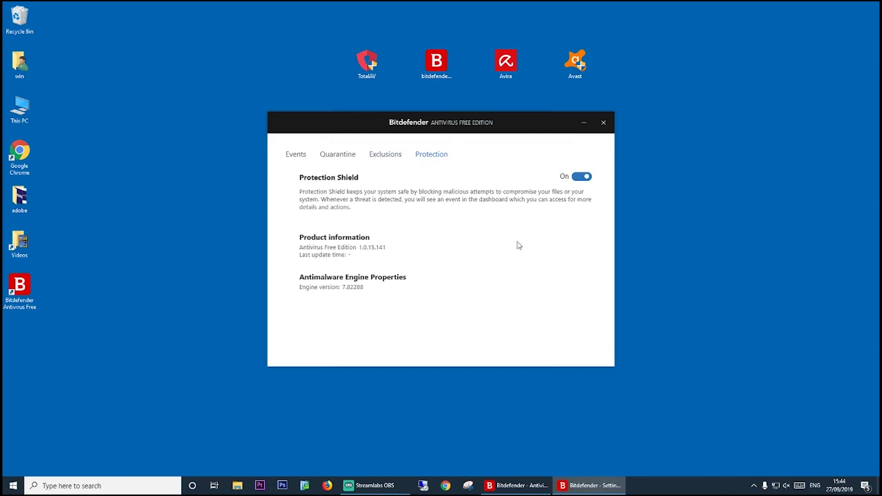
pyautogui.click(603, 123)
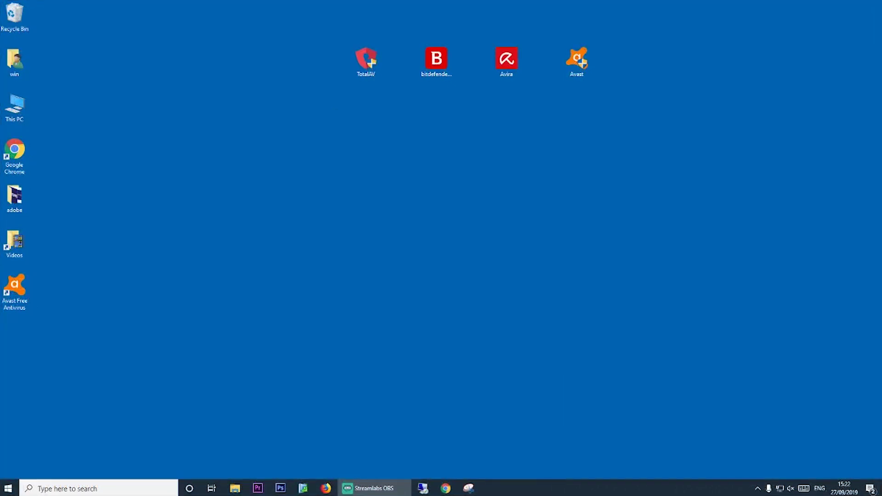
# Launch the Avira installer from the desktop, accept its terms and install it.
pyautogui.click(506, 58)
pyautogui.doubleClick(505, 59)
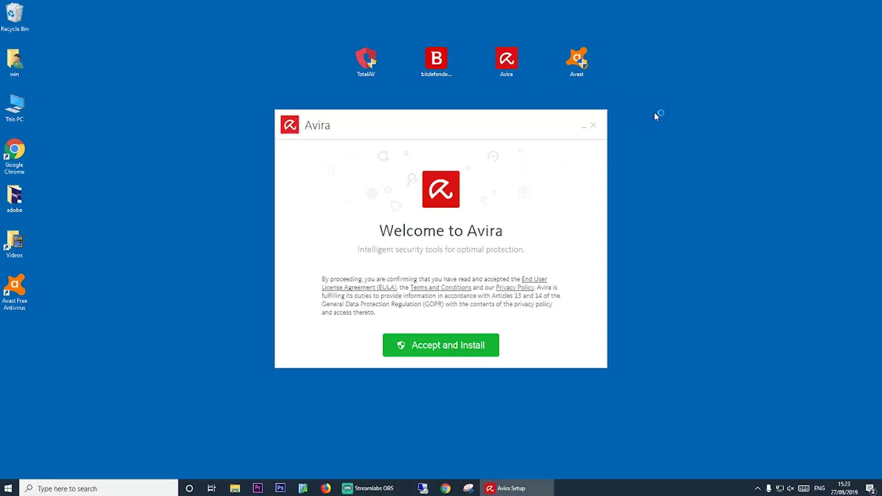
pyautogui.click(458, 349)
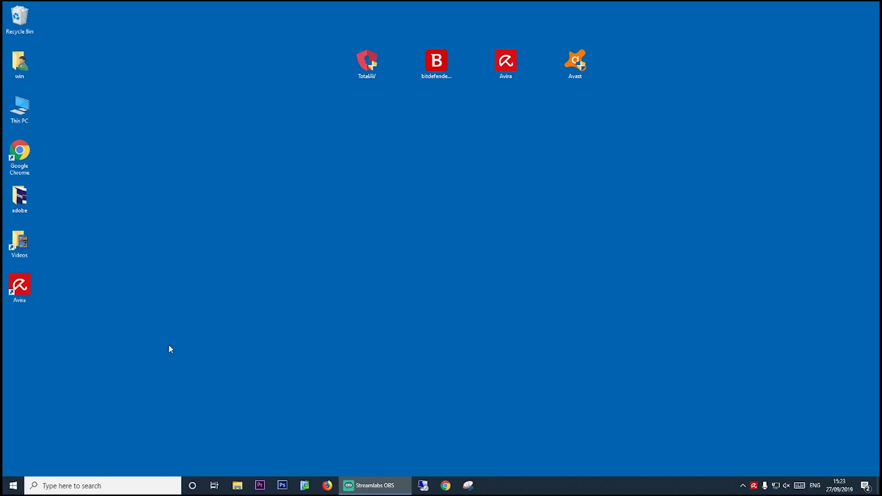
# Open Avira's main window from the notification area and dismiss the introductory tour.
pyautogui.rightClick(319, 355)
pyautogui.click(754, 487)
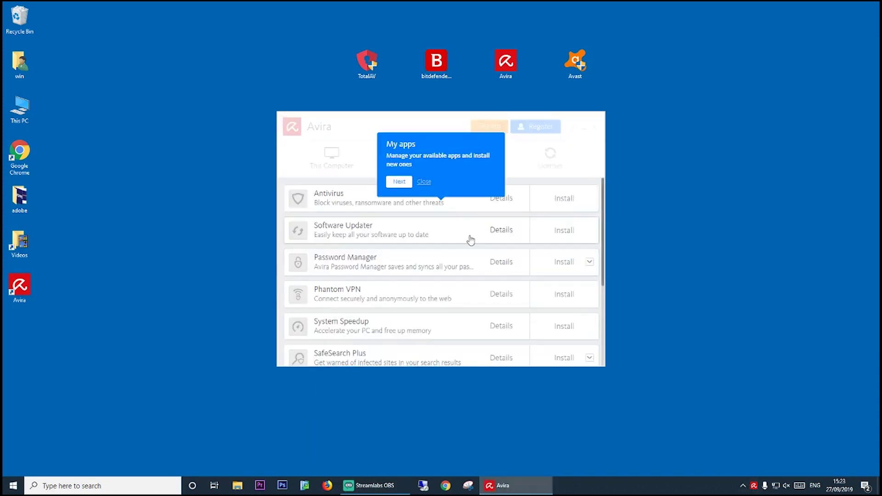
pyautogui.click(425, 182)
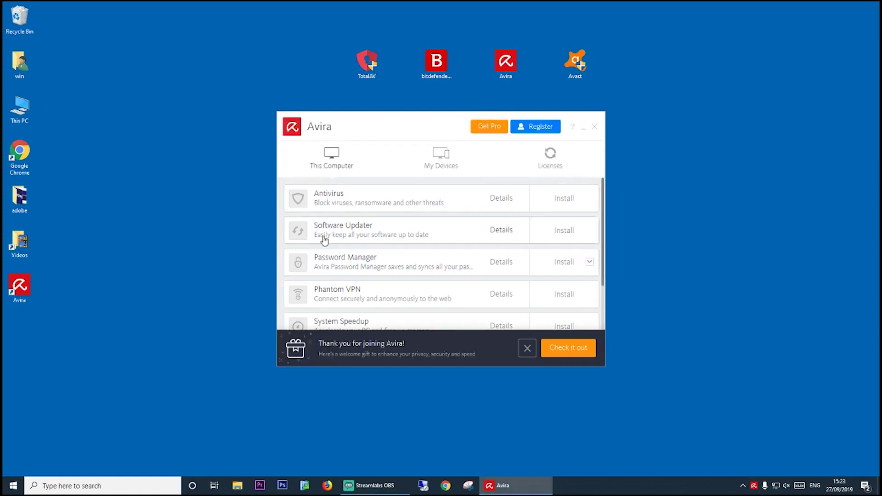
# Look through Avira's list of available apps and install the Antivirus app.
pyautogui.scroll(-2, 517, 226)
pyautogui.scroll(-2, 517, 229)
pyautogui.scroll(4, 560, 303)
pyautogui.click(563, 198)
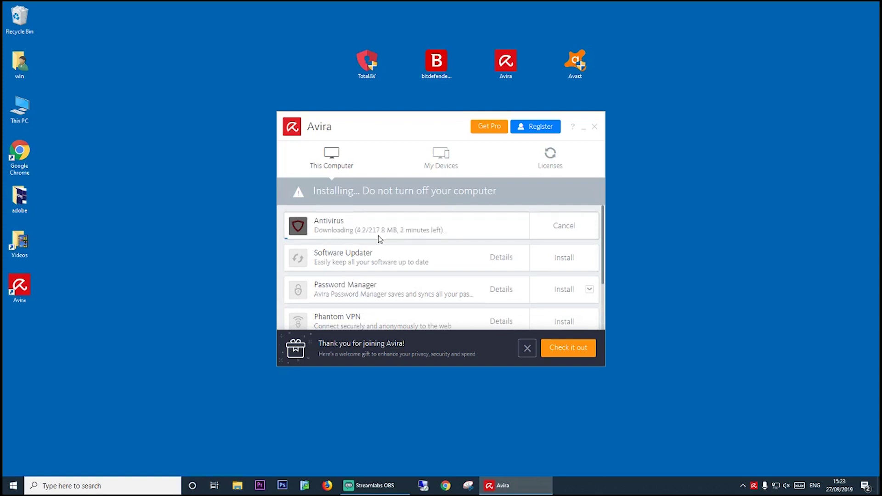
pyautogui.scroll(-2, 581, 273)
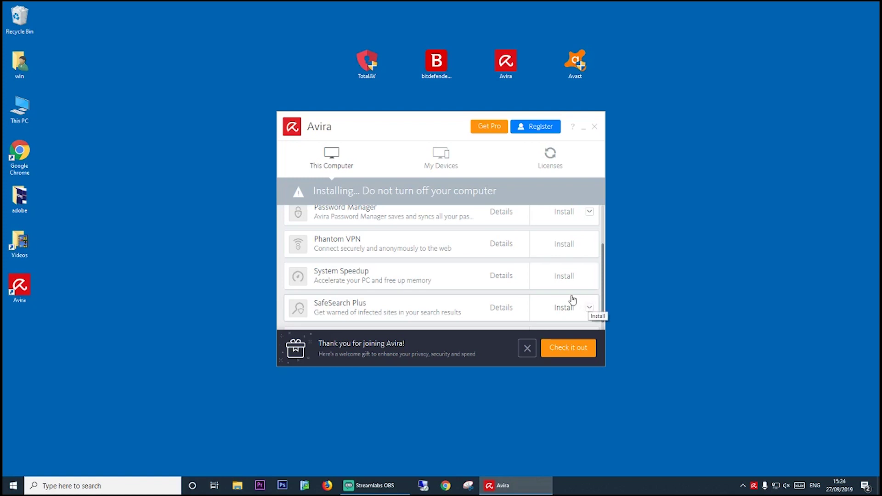
pyautogui.scroll(2, 573, 300)
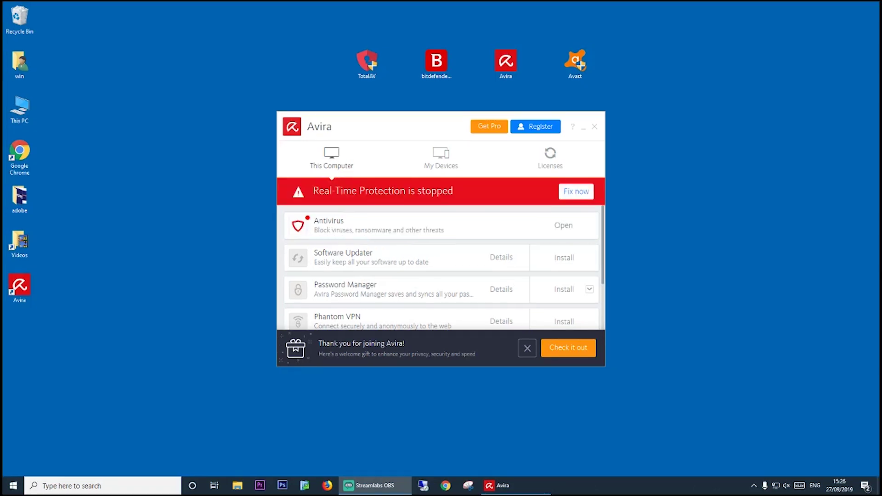
# Fix Avira's stopped Real-Time Protection and check the hidden notification area icons.
pyautogui.click(576, 193)
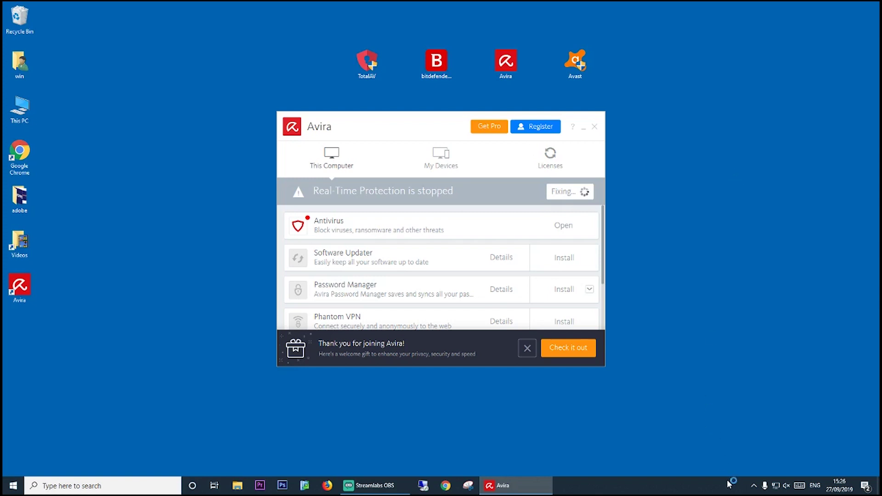
pyautogui.click(754, 485)
pyautogui.click(754, 468)
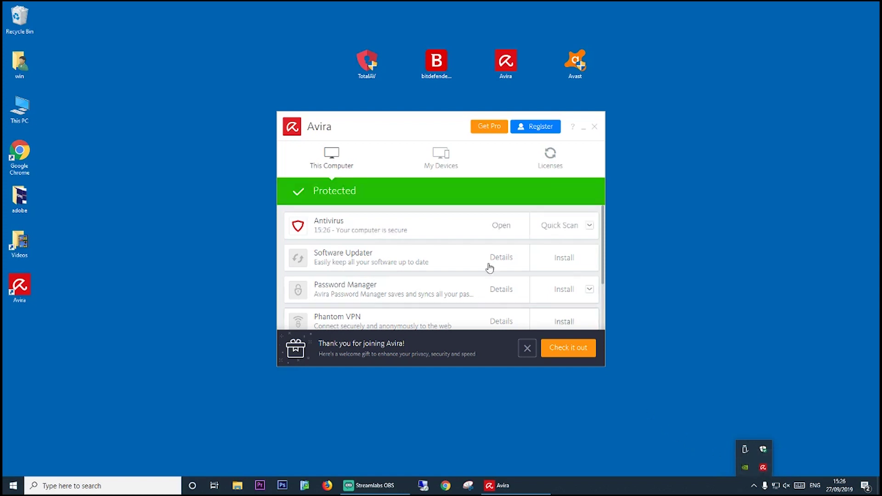
# Open Avira Free Antivirus and review its Scan options, Modules, Activity log and Status page.
pyautogui.click(493, 227)
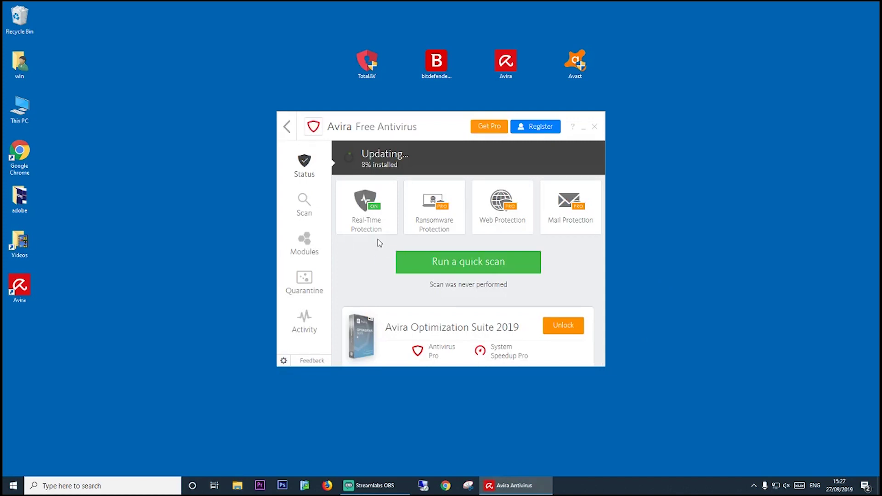
pyautogui.click(305, 201)
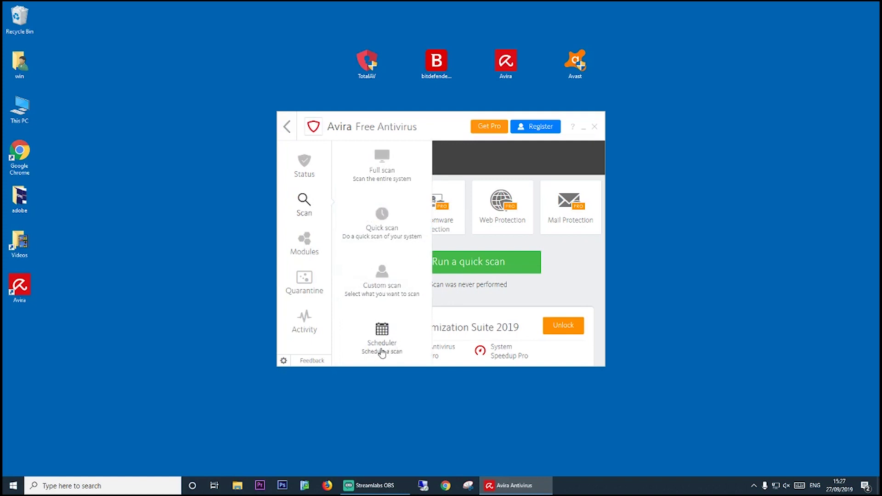
pyautogui.moveTo(311, 238)
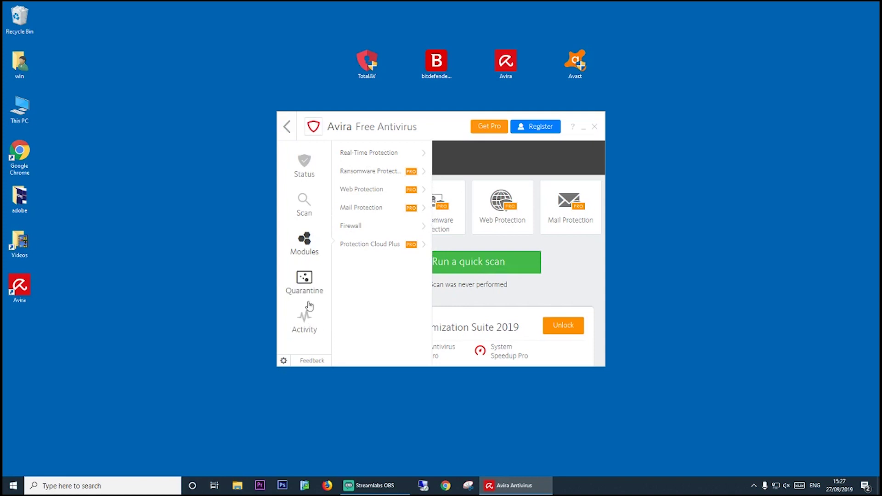
pyautogui.click(311, 319)
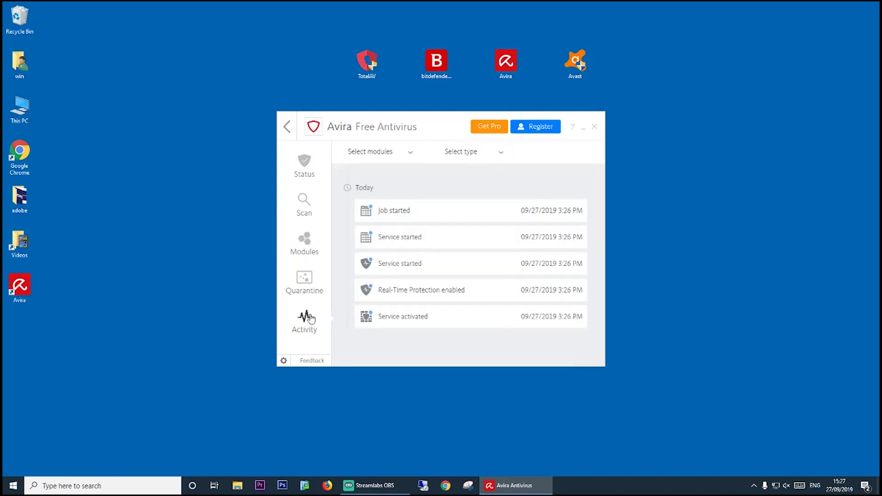
pyautogui.click(305, 168)
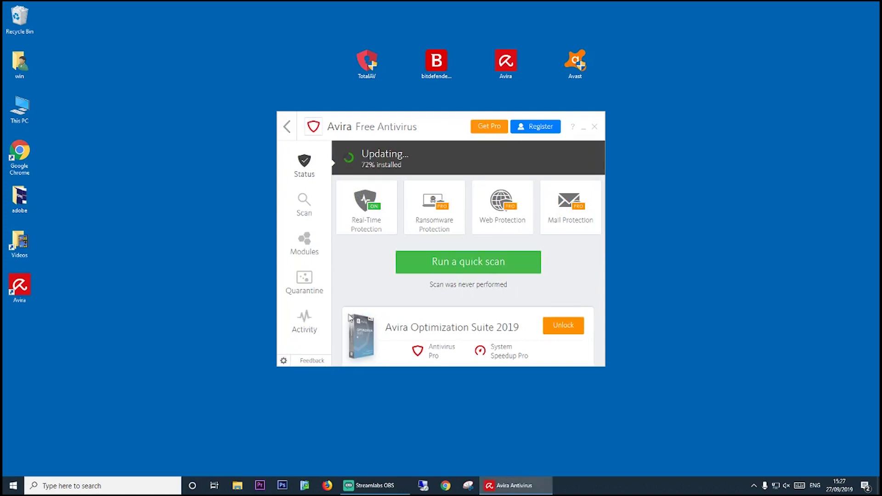
# Open Avira's configuration and examine the System Scanner and Real-Time Protection settings under PC Protection.
pyautogui.click(283, 360)
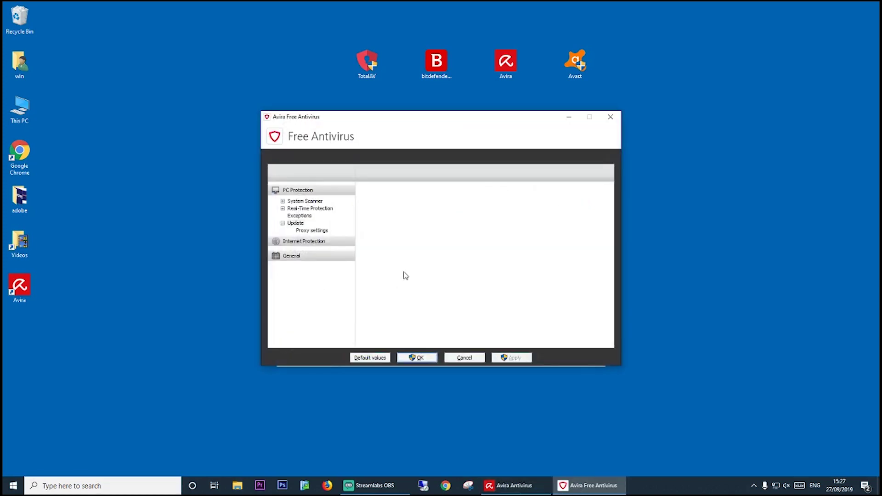
pyautogui.click(288, 202)
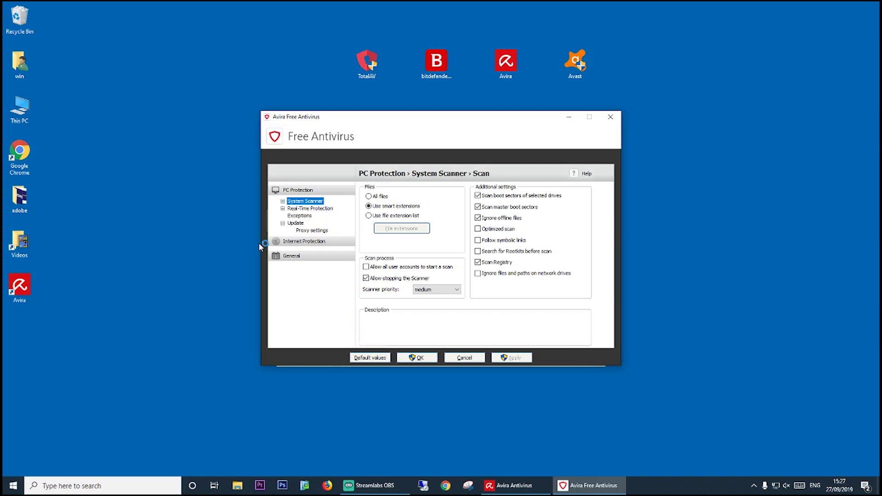
pyautogui.click(283, 202)
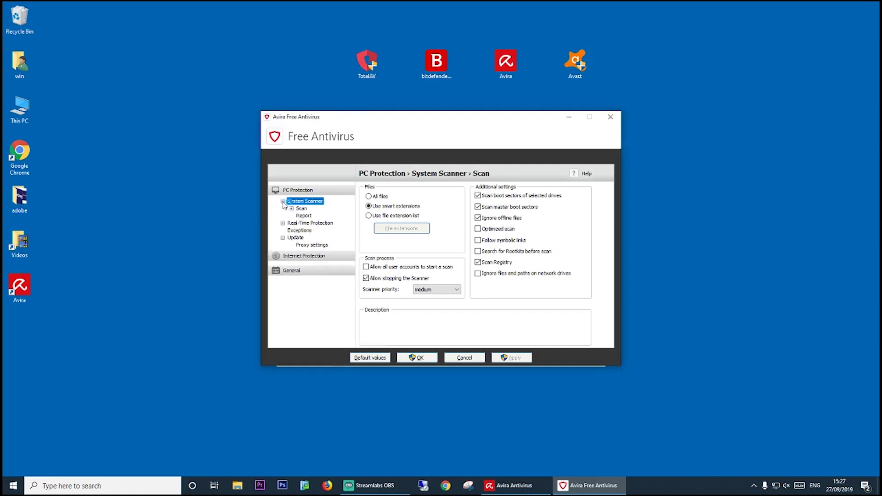
pyautogui.click(286, 223)
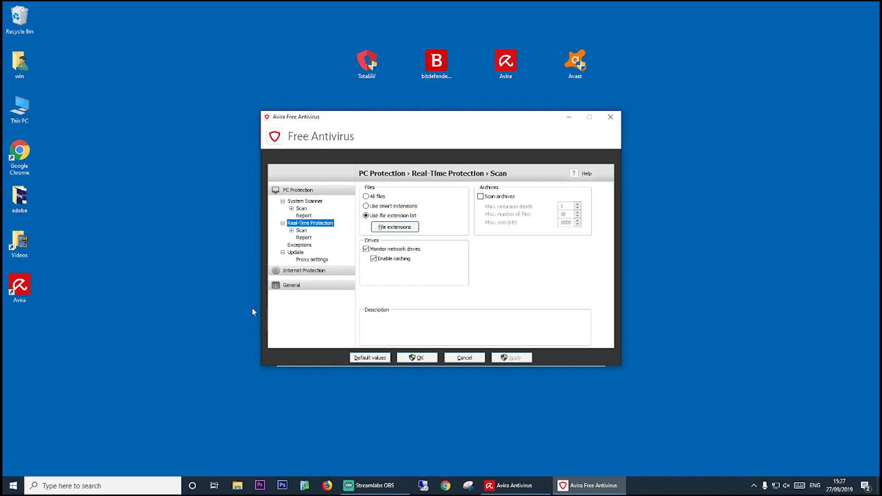
# Examine Avira's Internet Protection firewall settings and General threat categories, and leave the configuration without saving.
pyautogui.click(305, 272)
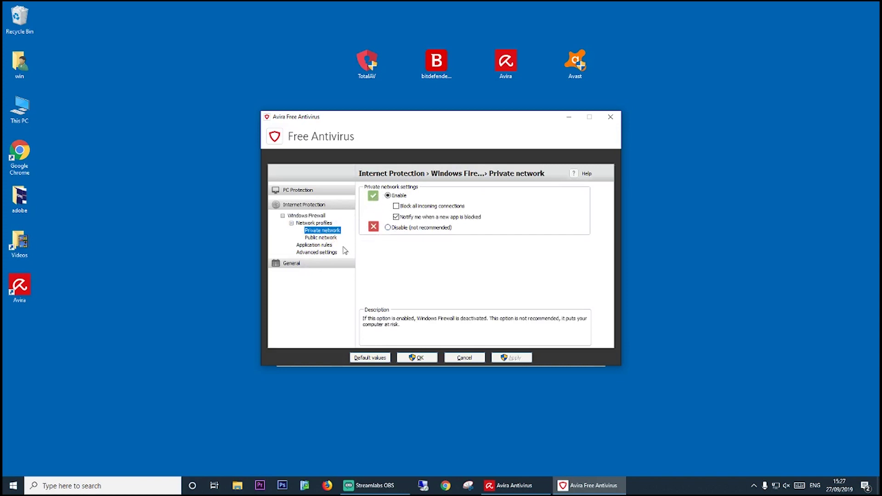
pyautogui.click(323, 239)
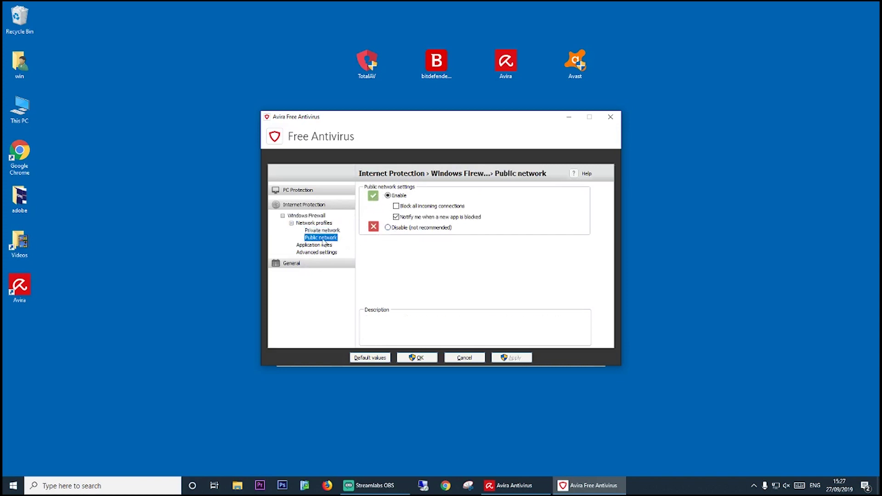
pyautogui.click(301, 246)
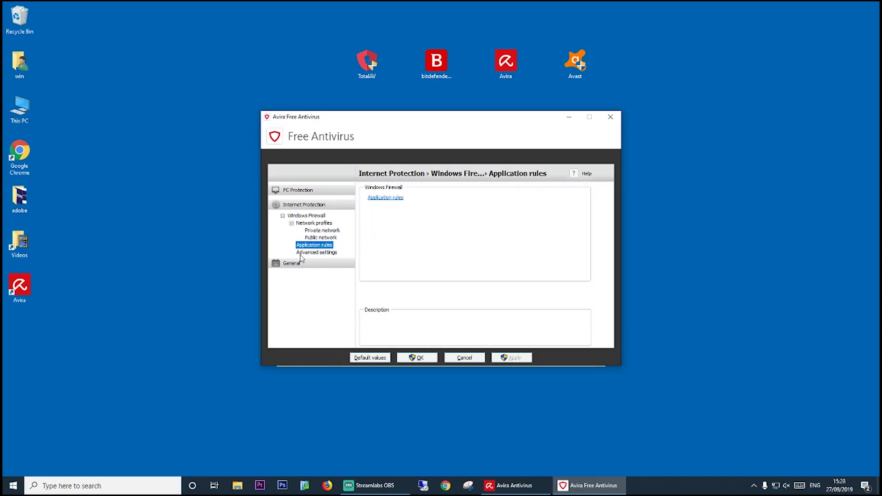
pyautogui.click(301, 255)
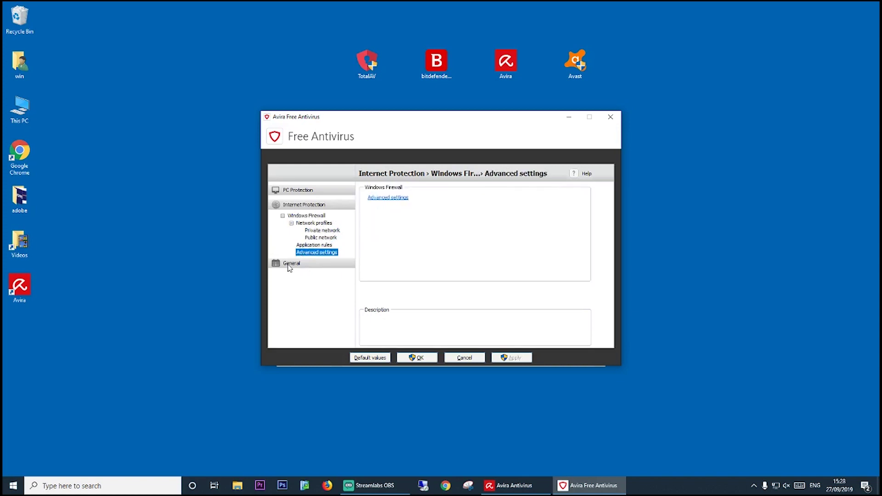
pyautogui.click(290, 265)
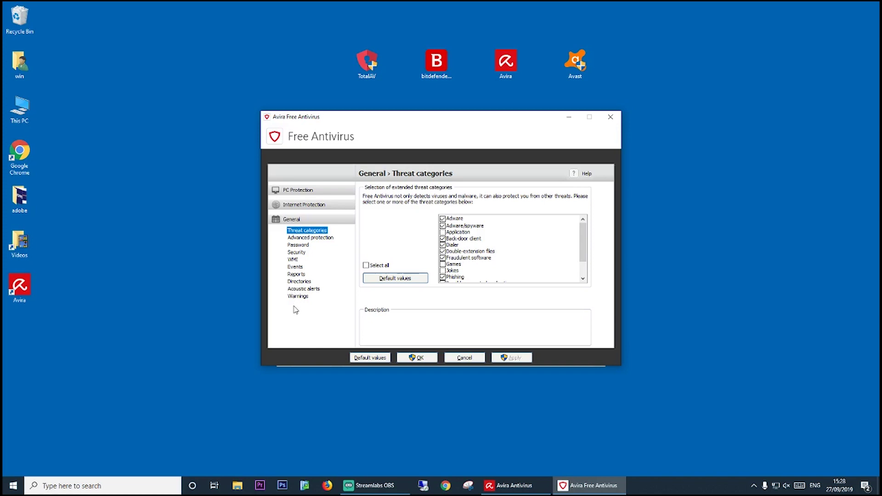
pyautogui.click(470, 359)
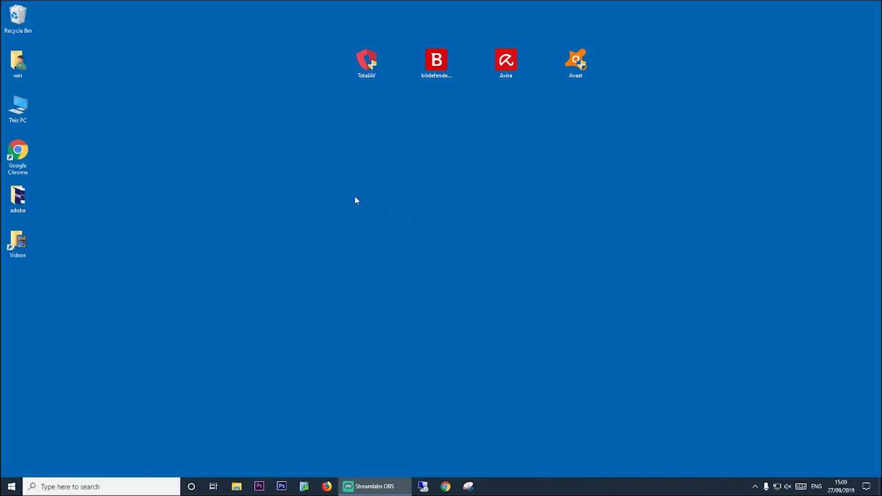
# Install TotalAV Antivirus 2019 from its desktop installer and start its first scan.
pyautogui.click(362, 68)
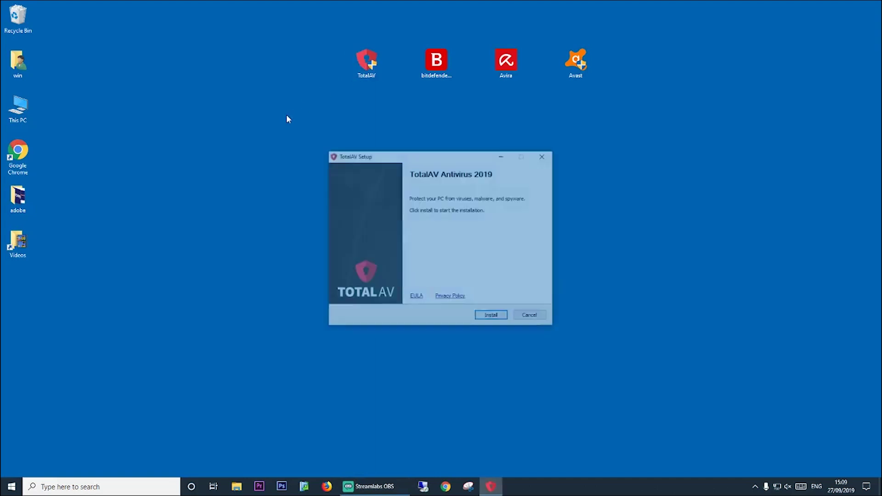
pyautogui.click(486, 318)
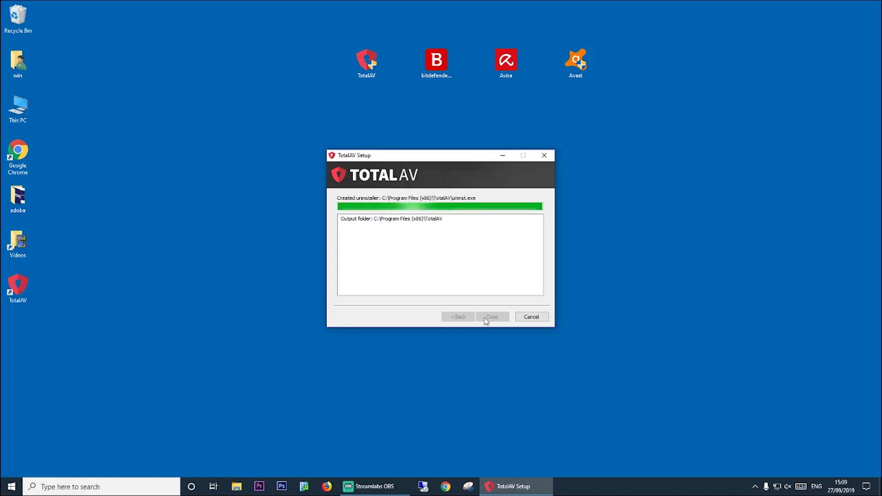
pyautogui.click(32, 288)
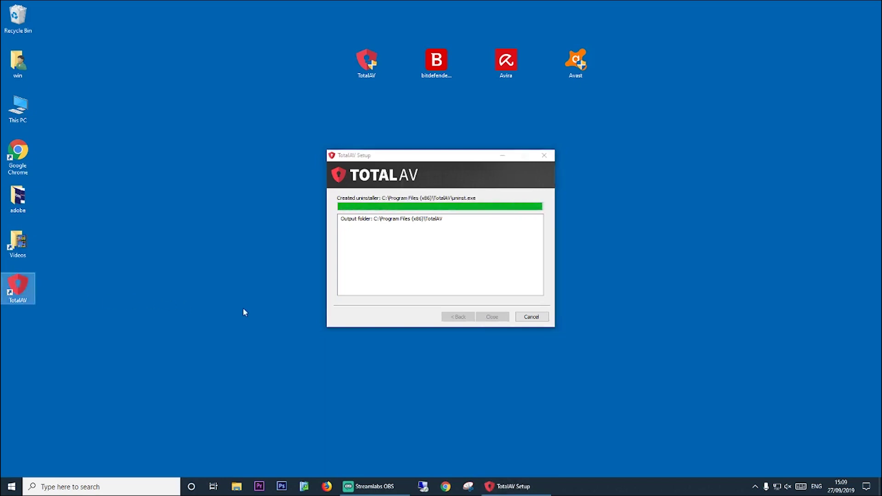
pyautogui.click(399, 280)
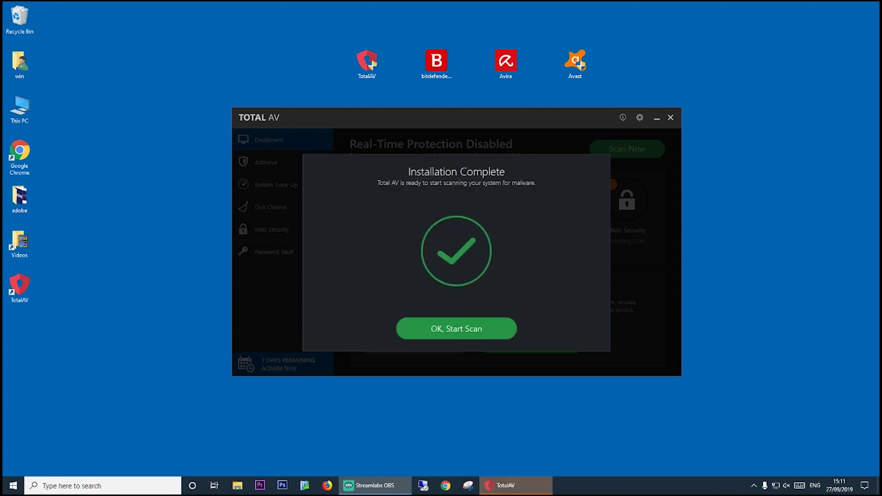
pyautogui.click(468, 333)
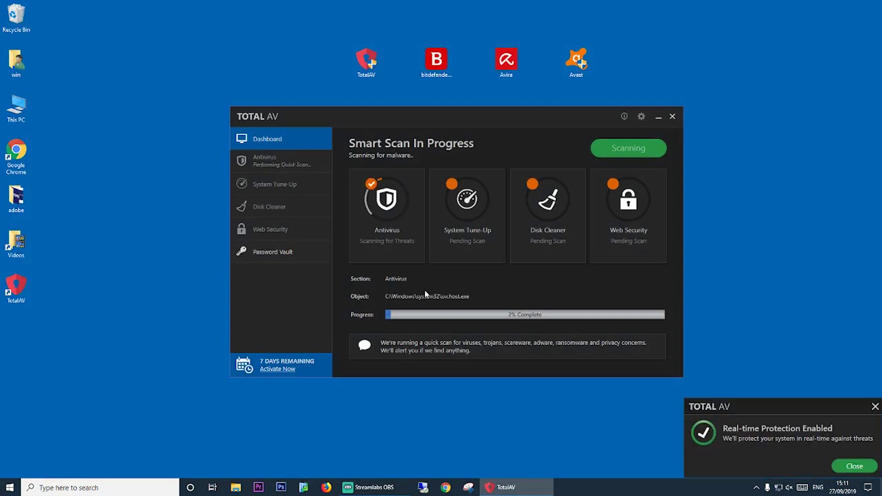
# Dismiss the real-time protection notice, quit TotalAV during its smart scan, and reopen it in the middle of the desktop.
pyautogui.click(855, 467)
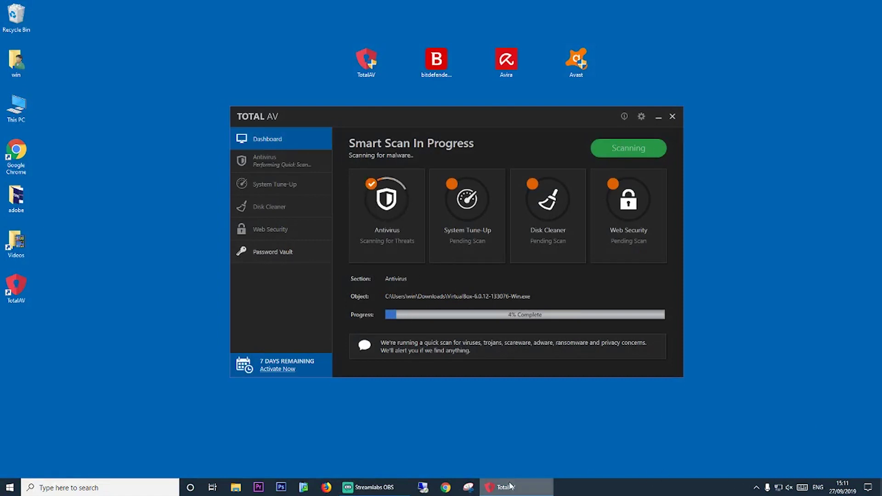
pyautogui.click(756, 488)
pyautogui.rightClick(756, 469)
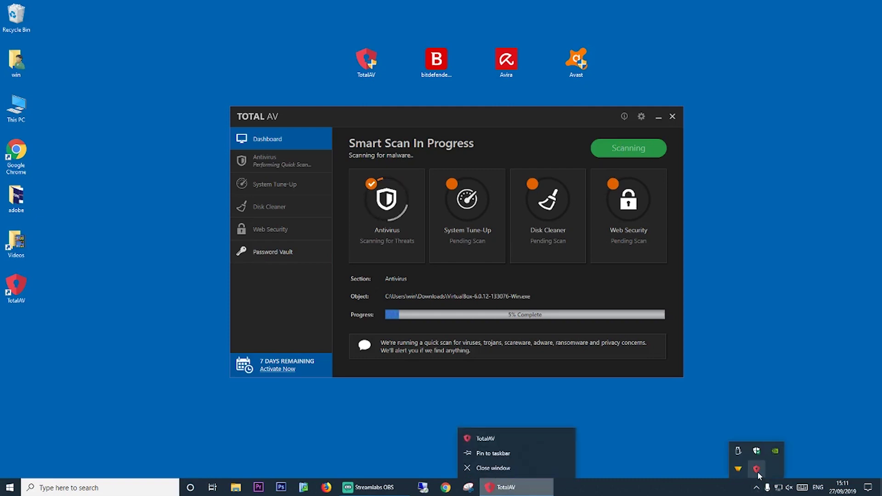
pyautogui.rightClick(757, 470)
pyautogui.click(782, 460)
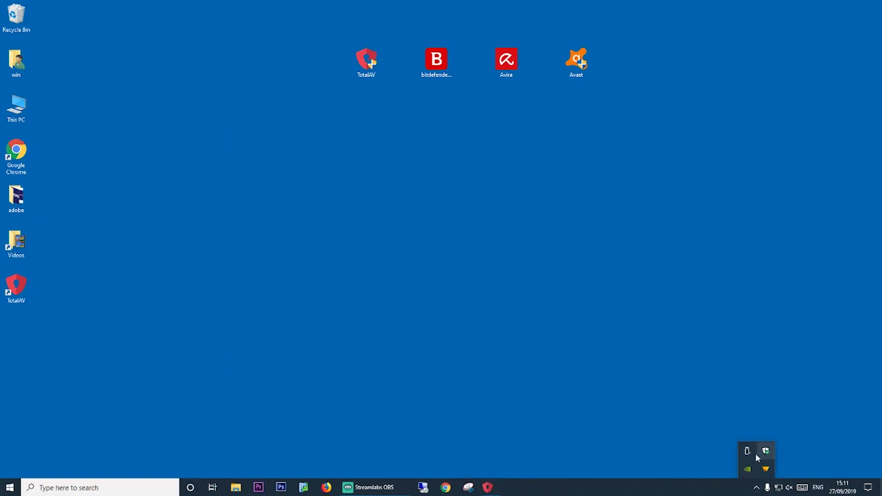
pyautogui.doubleClick(14, 282)
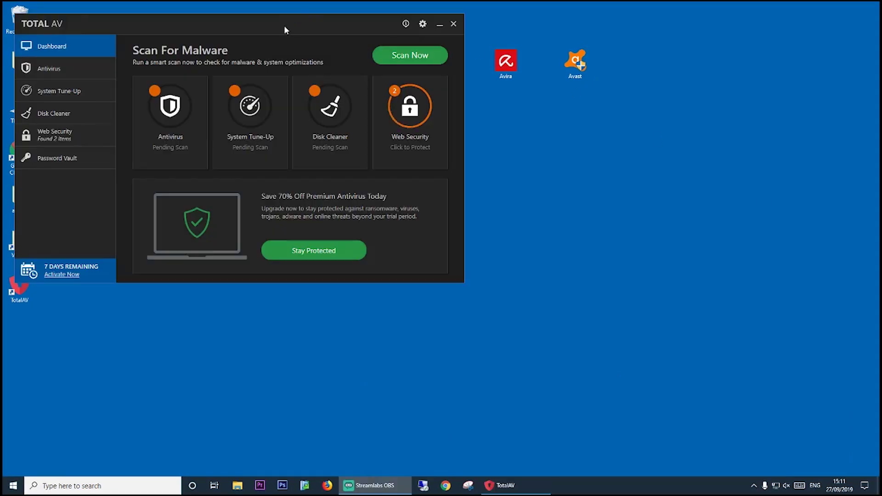
pyautogui.moveTo(286, 27); pyautogui.dragTo(508, 130)
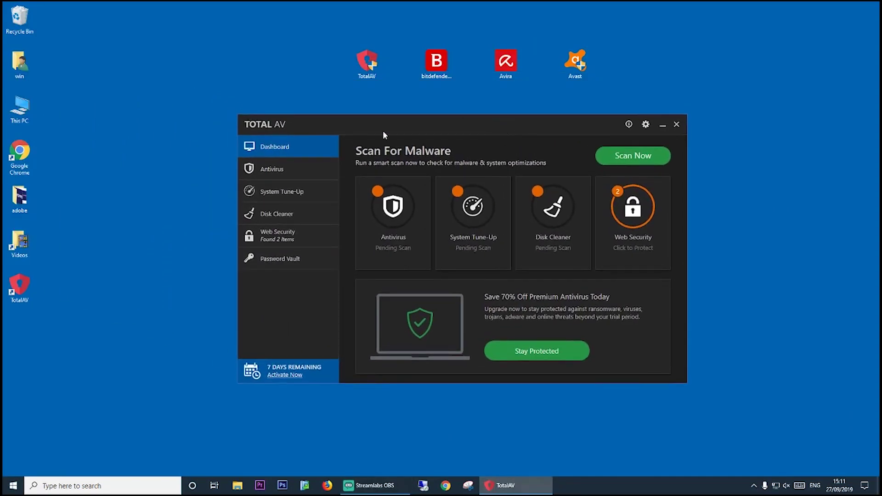
# Review TotalAV's Antivirus, System Tune-Up, Disk Cleaner and Password Vault sections, and return to the Dashboard.
pyautogui.click(272, 171)
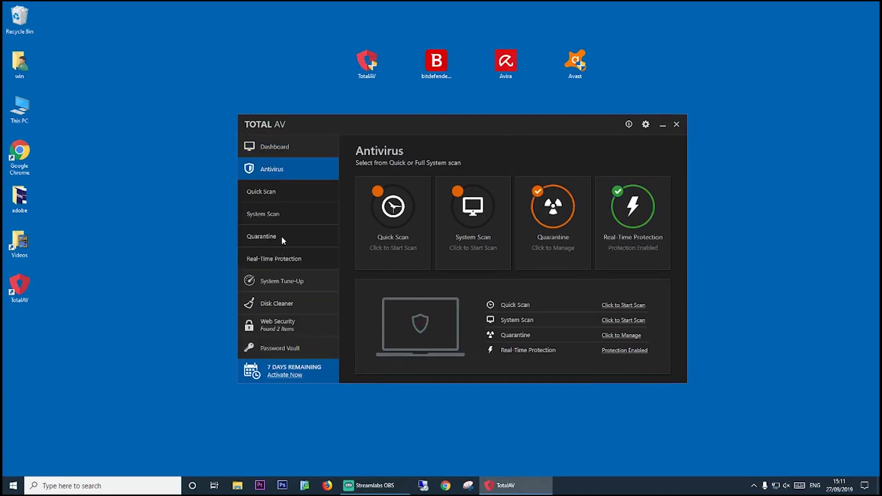
pyautogui.click(294, 281)
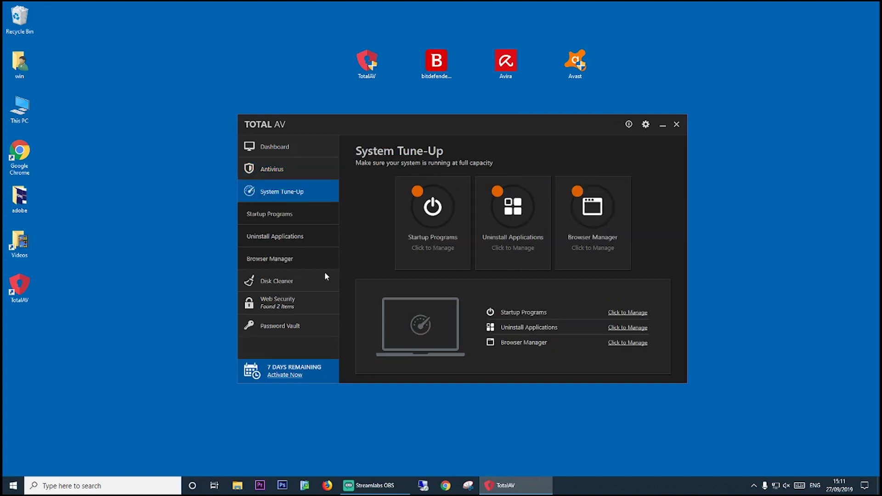
pyautogui.click(289, 278)
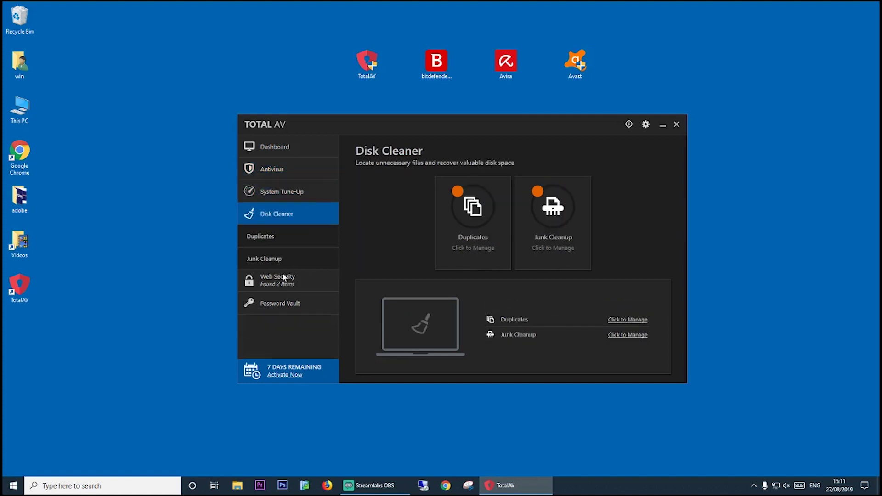
pyautogui.click(306, 309)
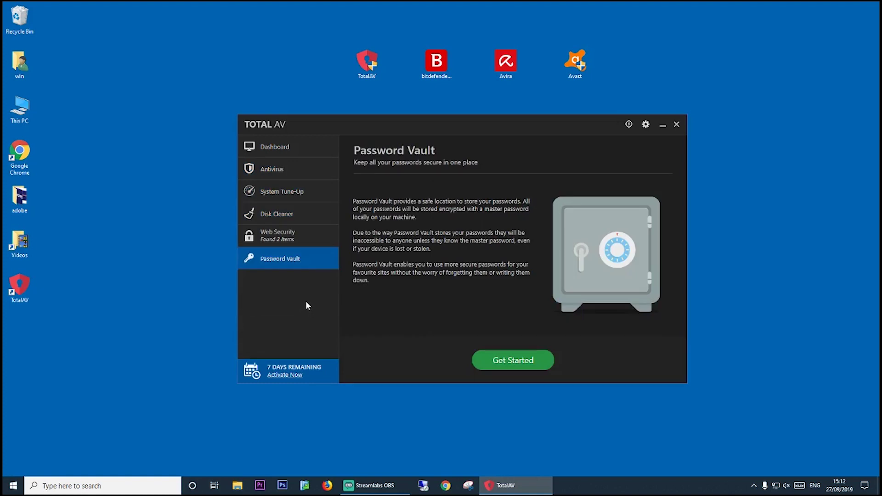
pyautogui.click(281, 152)
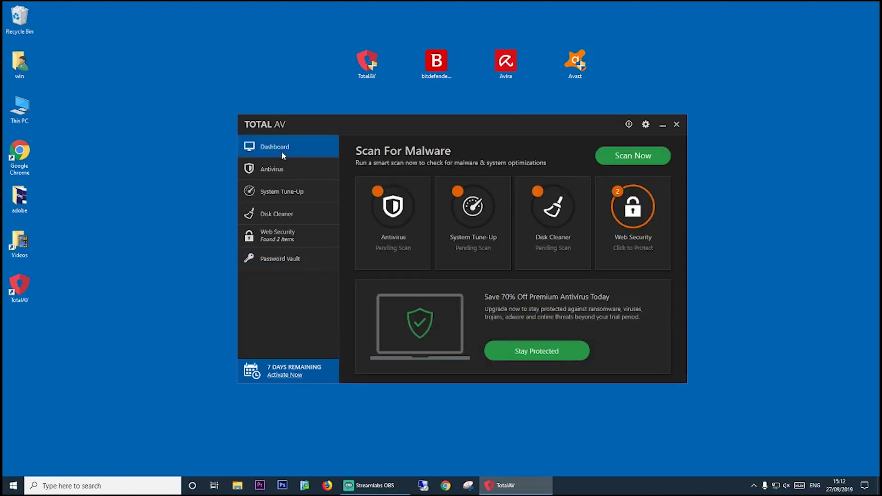